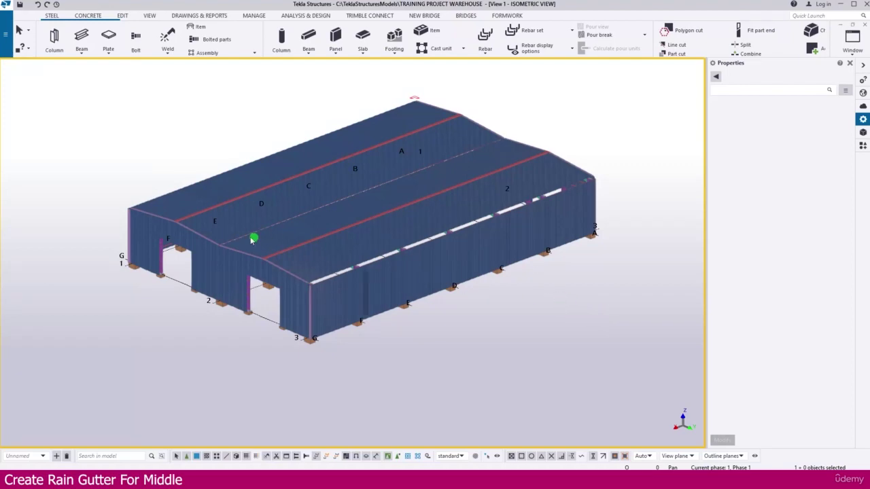
Start creating a new steel beam
scroll(229, 247, up, 10)
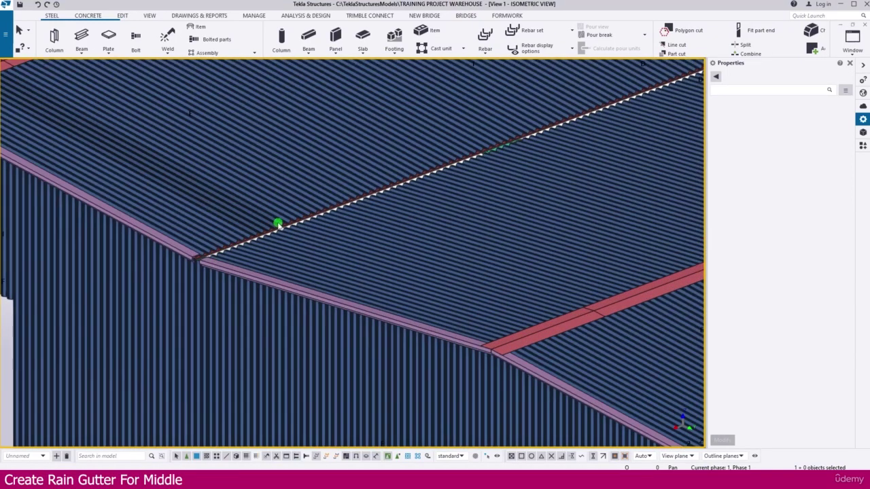
scroll(214, 257, up, 3)
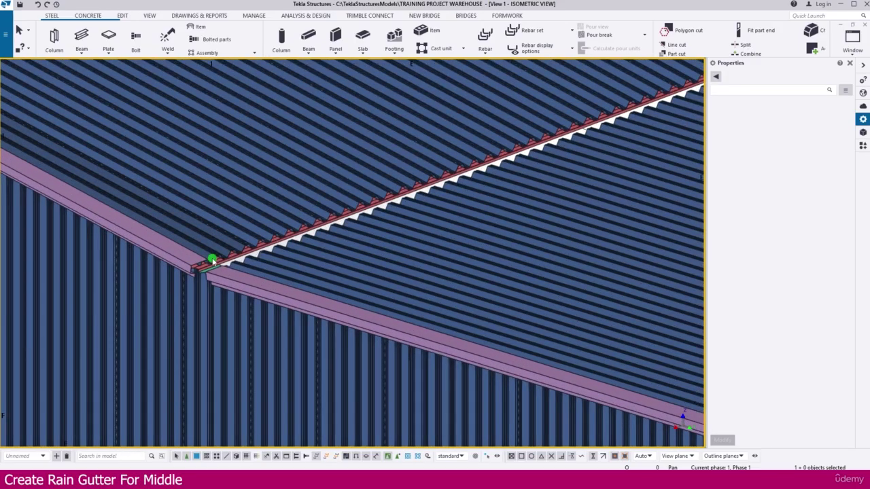
scroll(201, 227, down, 15)
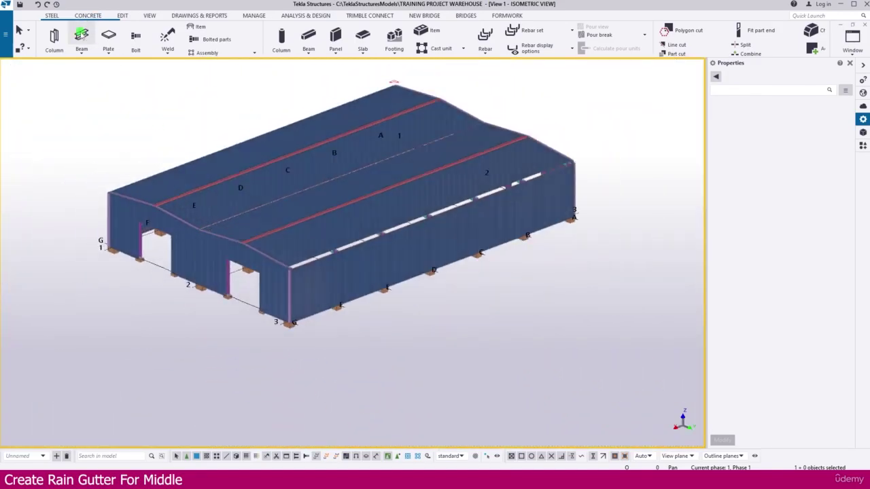
click(81, 35)
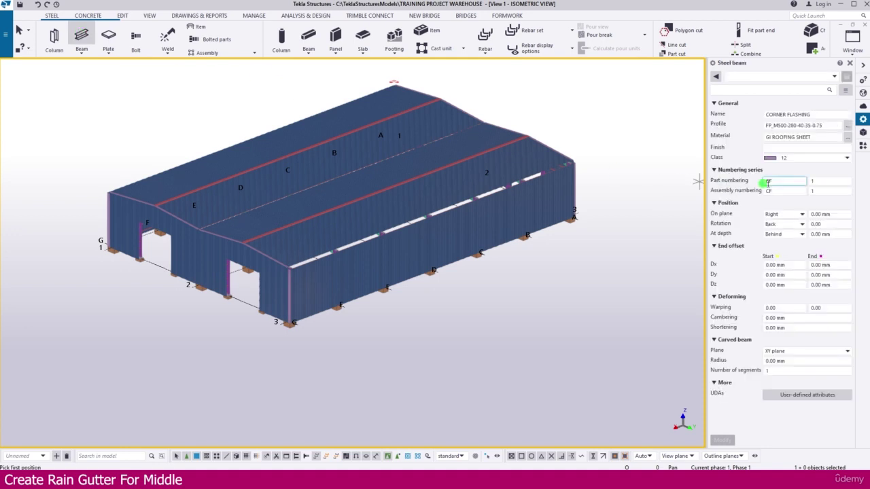
drag(837, 126, 745, 128)
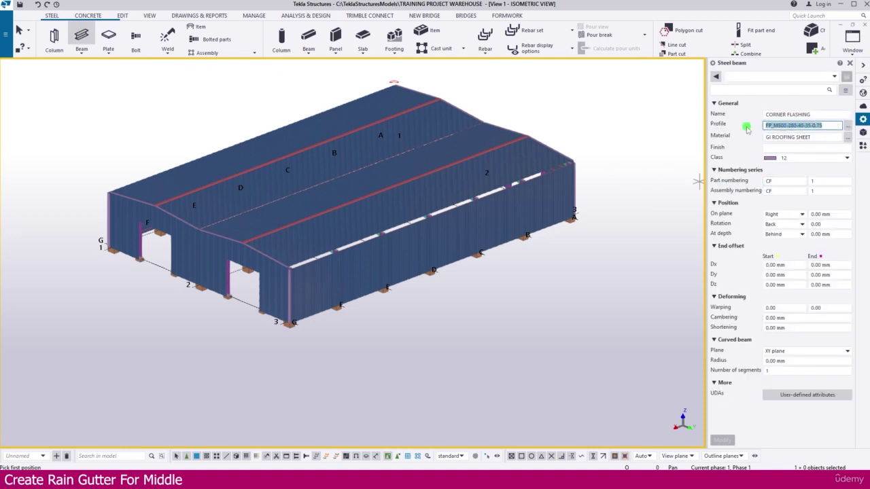
click(849, 131)
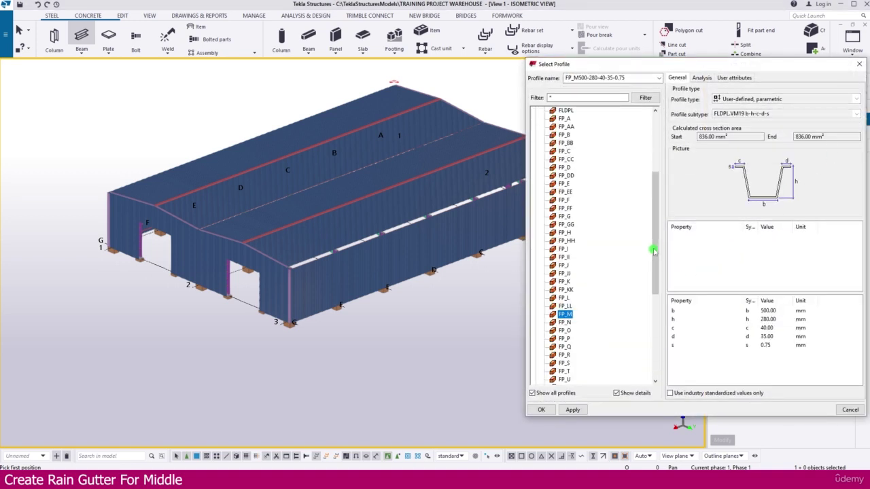
mouse_move(652, 251)
mouse_down()
mouse_move(651, 189)
mouse_move(656, 250)
mouse_up()
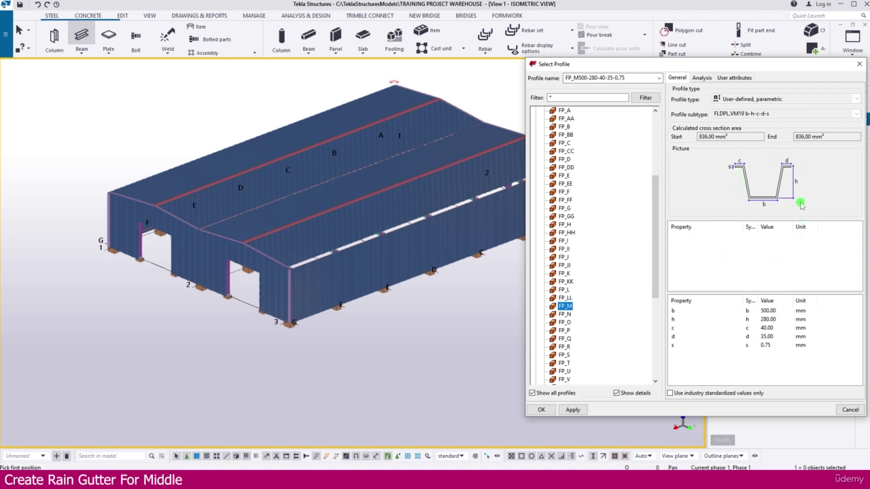
click(771, 319)
drag(778, 319, 768, 320)
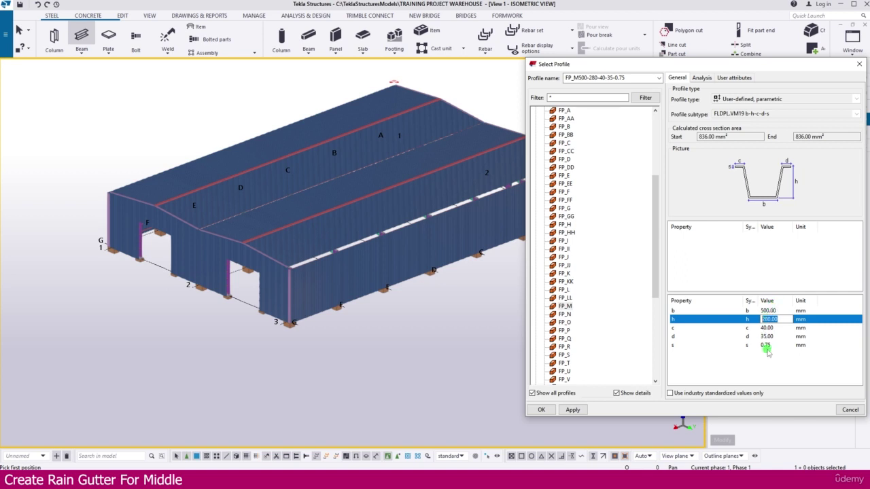
click(795, 324)
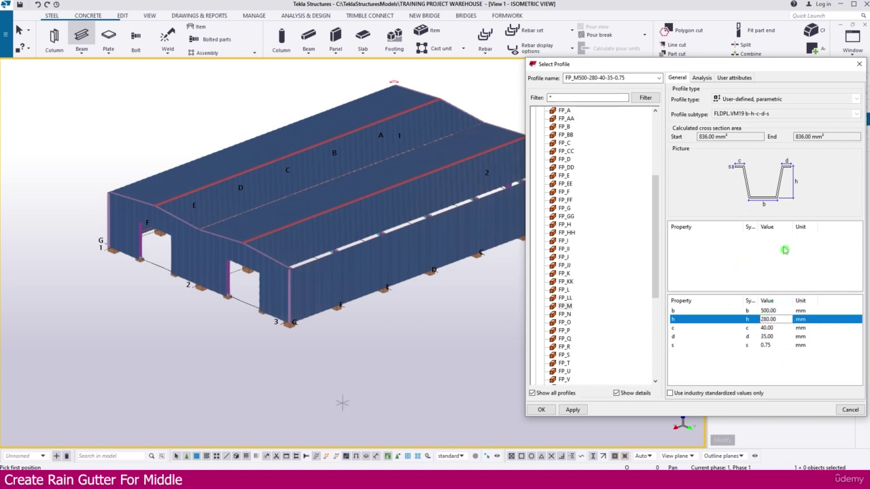
click(540, 409)
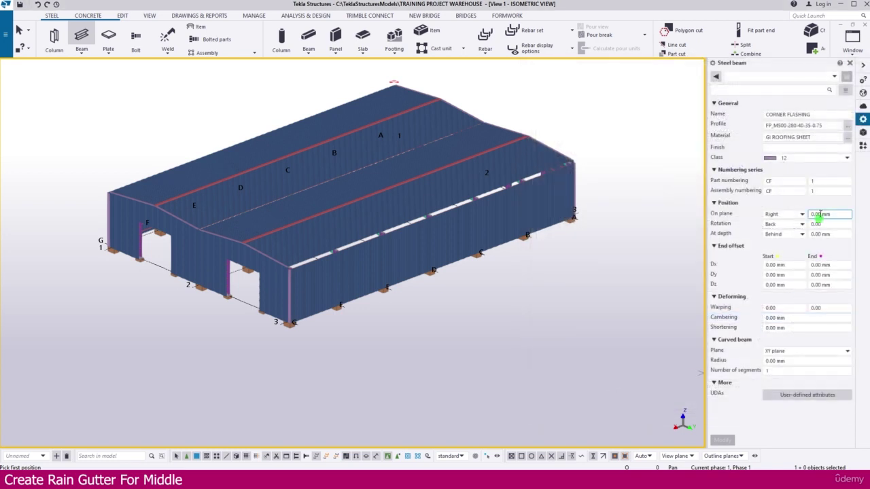
drag(809, 114, 747, 114)
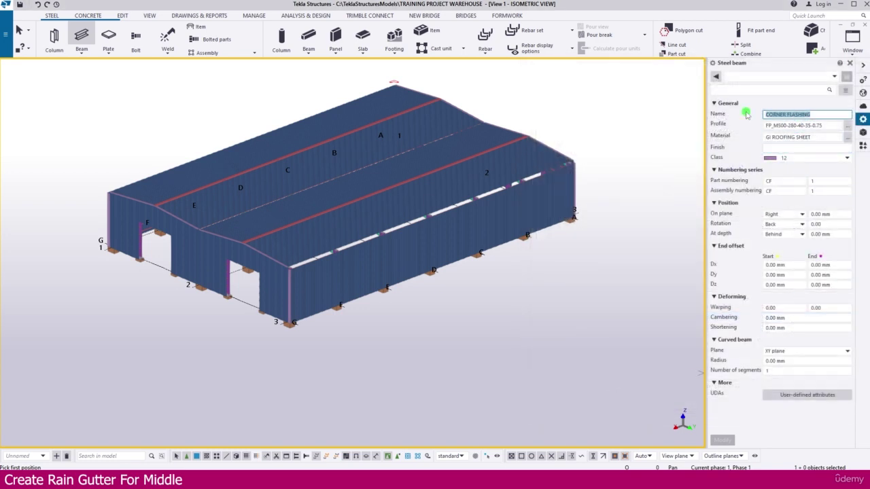
text(RAIN GUTTER)
click(823, 137)
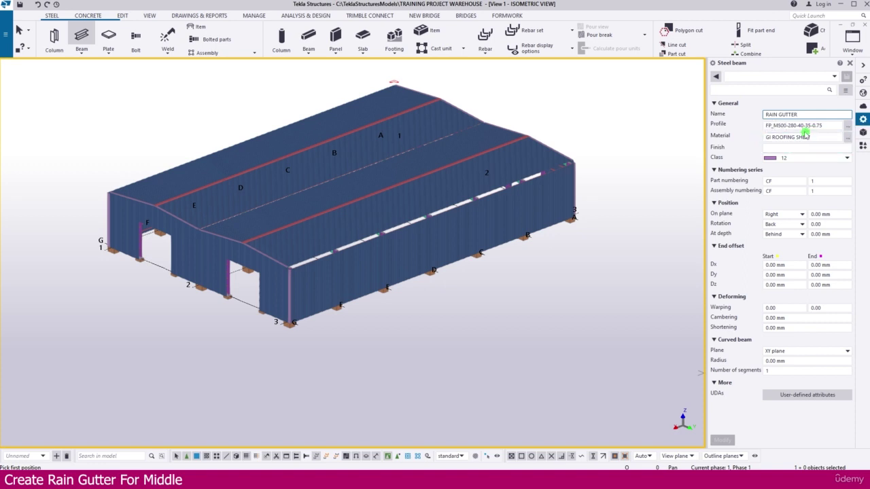
click(800, 157)
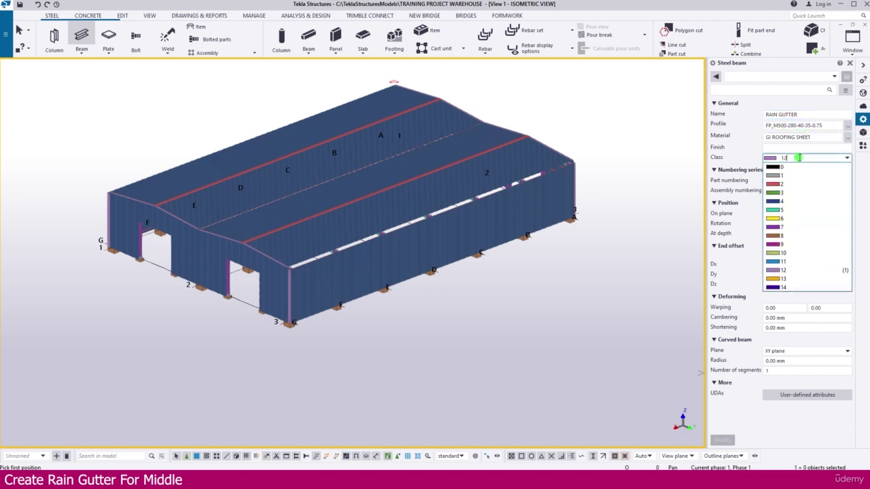
click(781, 218)
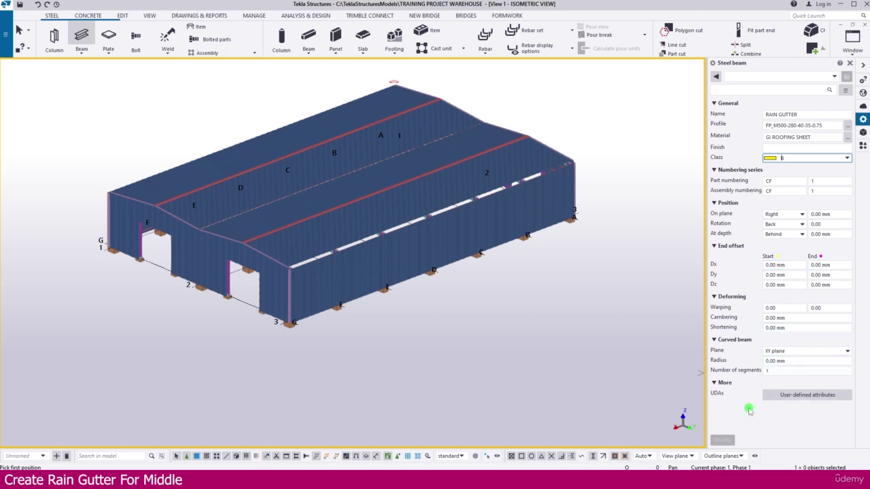
key(Tab)
Place the gutter from corner 3-G to the end point near grid A, expand the work area, and select it
scroll(286, 316, up, 8)
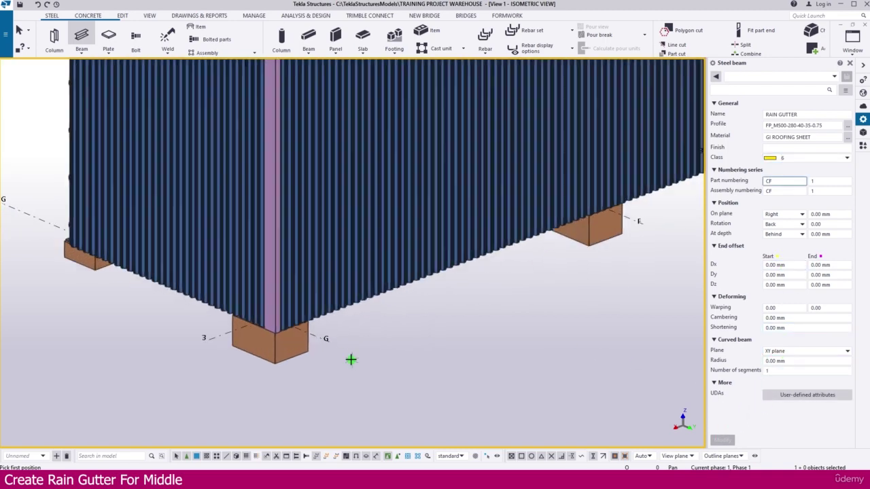
click(328, 342)
scroll(331, 342, down, 6)
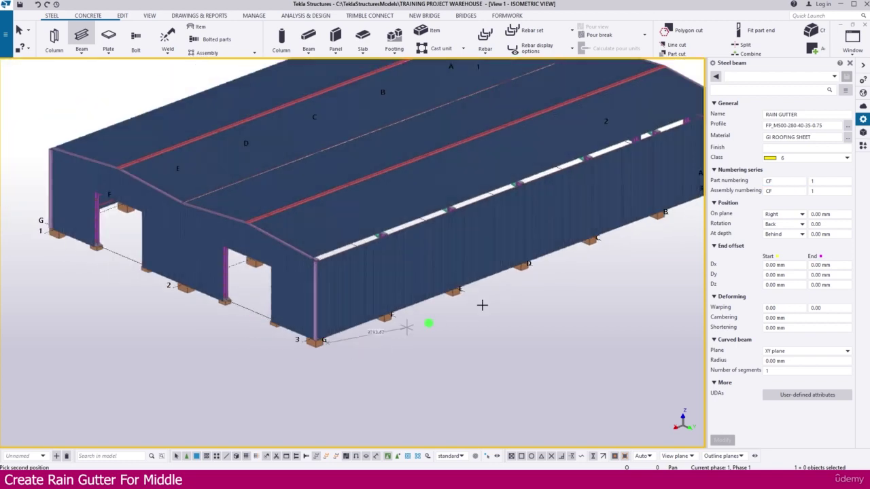
scroll(305, 294, down, 2)
scroll(613, 224, up, 3)
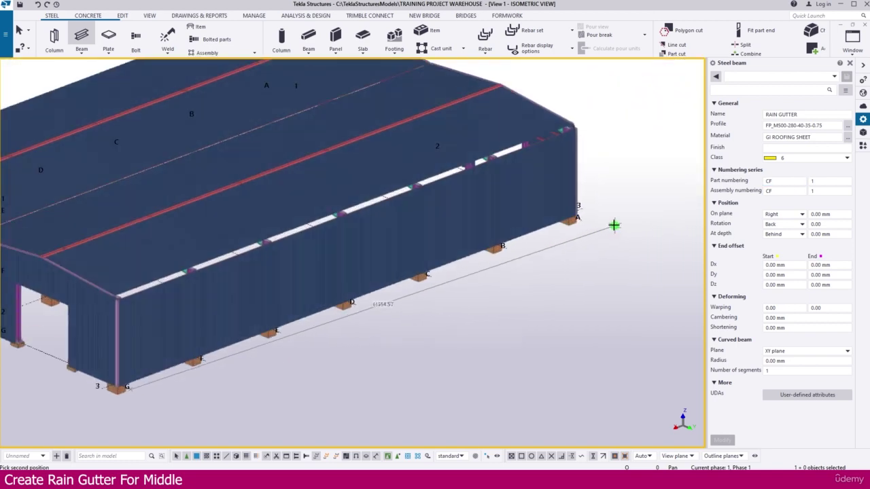
scroll(613, 225, up, 3)
click(563, 227)
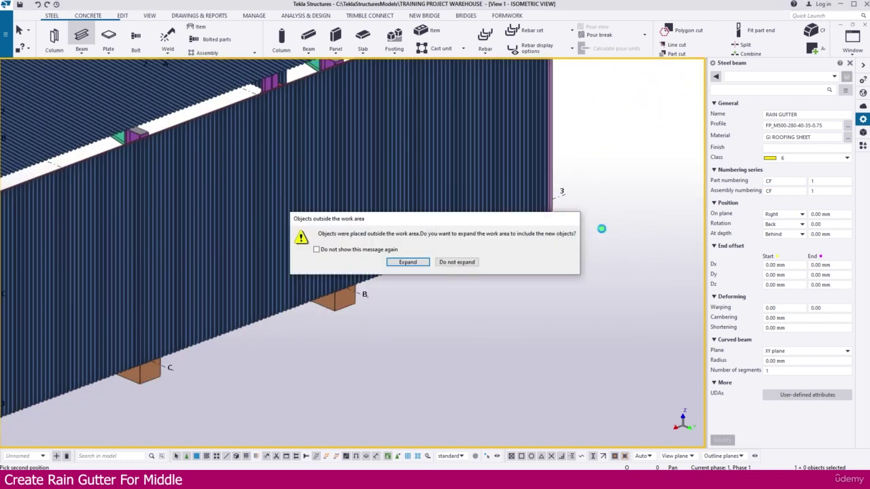
click(407, 263)
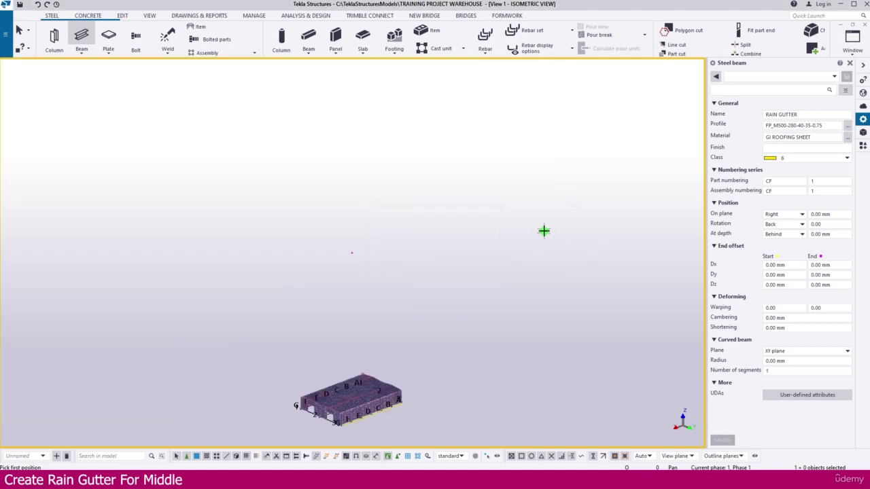
scroll(412, 377, up, 5)
scroll(414, 364, up, 5)
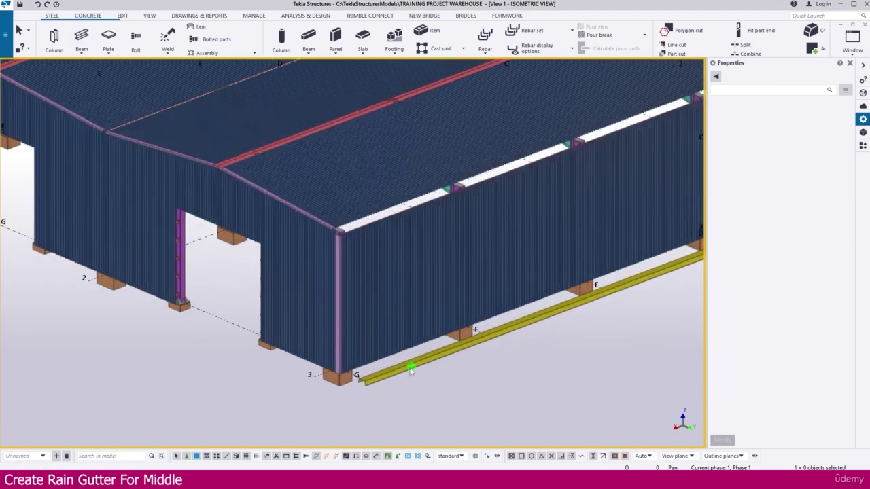
click(388, 374)
Set the gutter's position to On plane Left, Rotation Front, At depth Front and apply it
scroll(388, 373, down, 5)
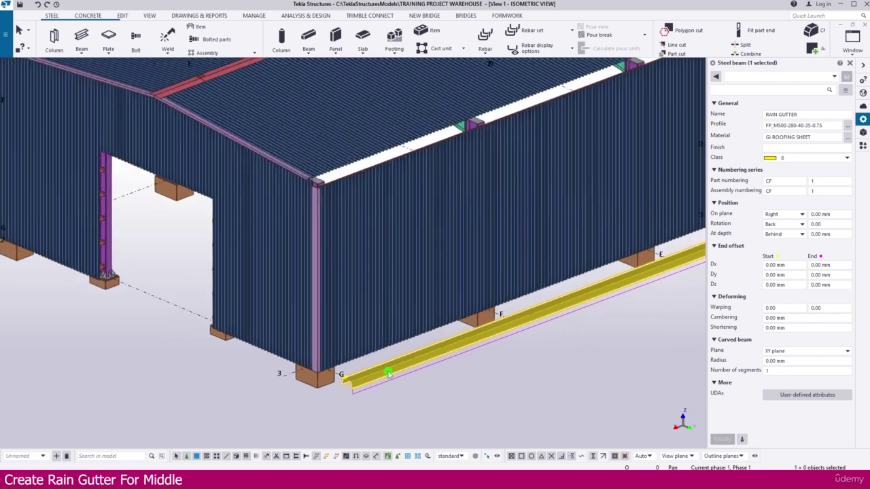
scroll(580, 281, up, 5)
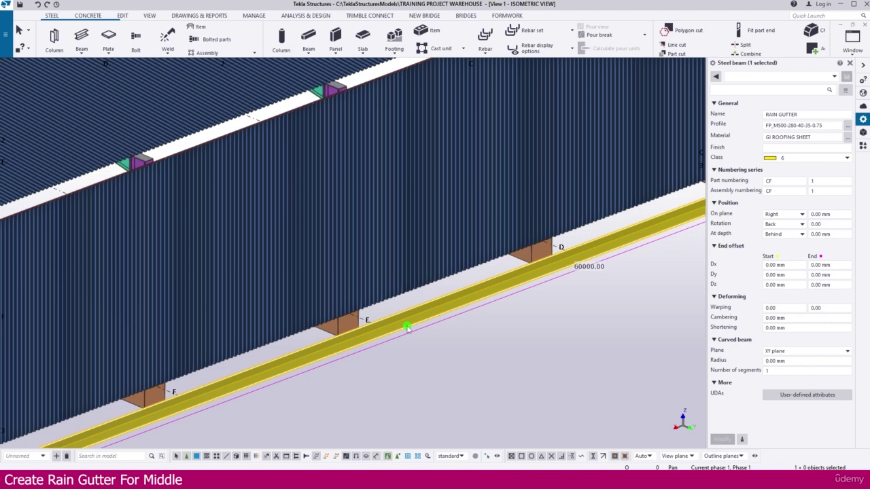
scroll(406, 328, down, 3)
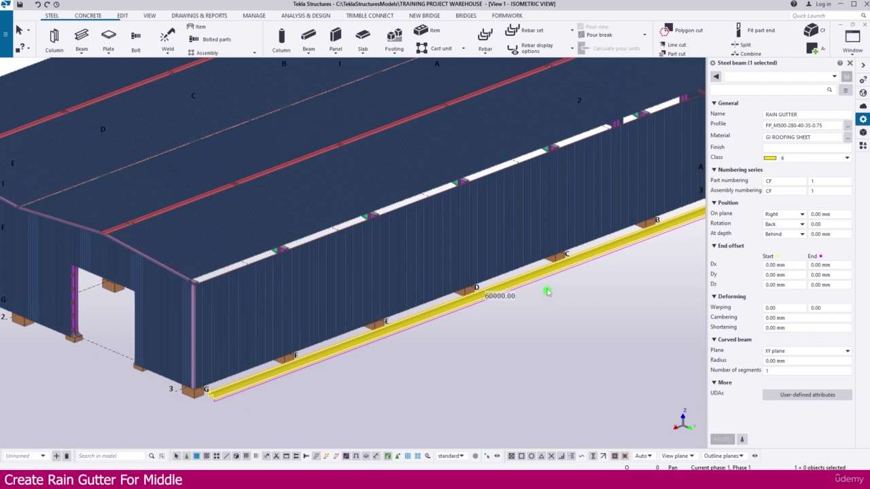
double_click(820, 224)
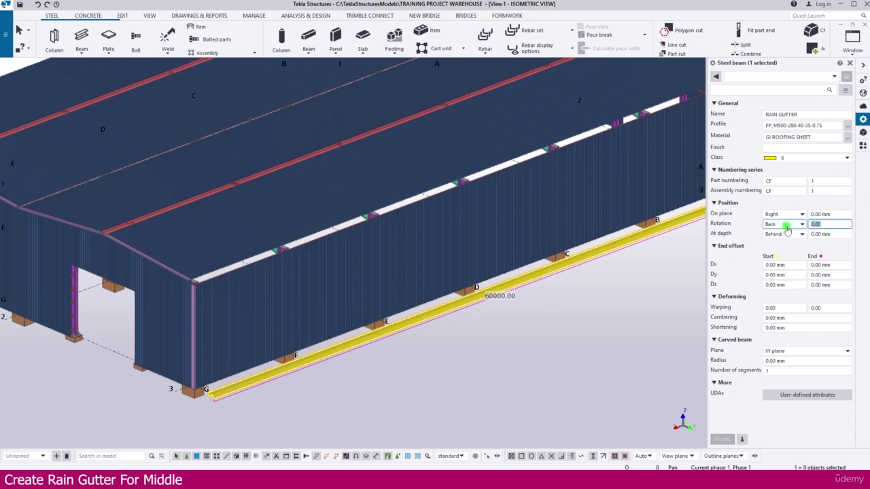
key(Return)
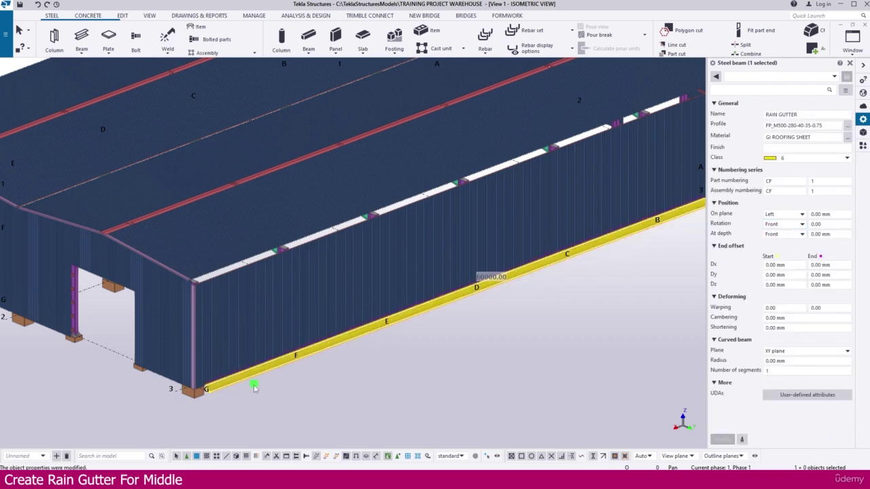
scroll(230, 402, up, 3)
scroll(231, 404, up, 5)
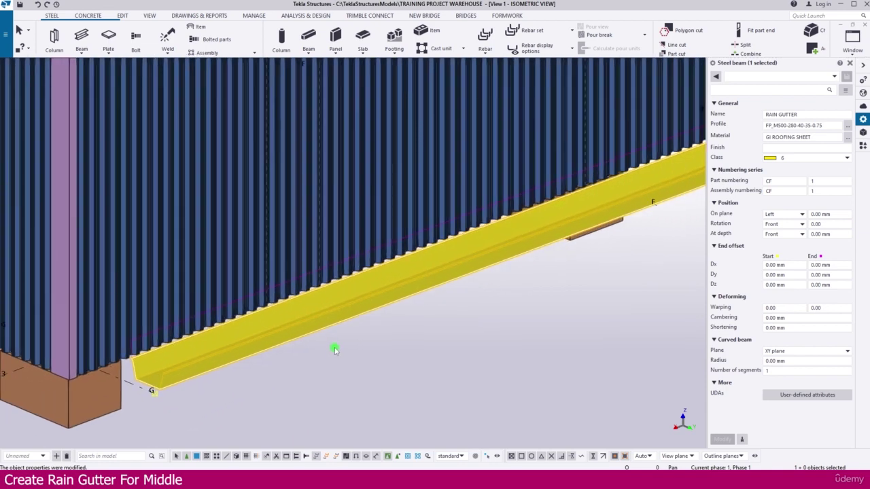
scroll(340, 338, down, 2)
scroll(340, 338, down, 4)
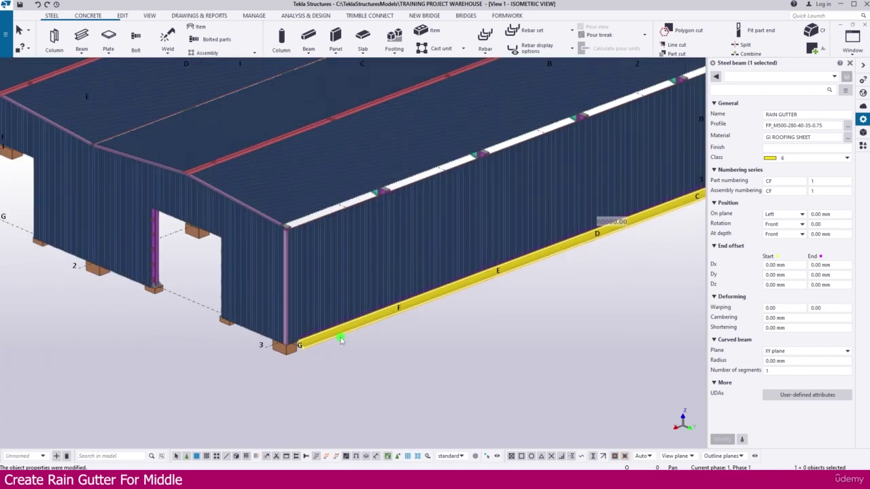
Deselect the gutter and open the Grid A elevation view from the Views list
click(372, 352)
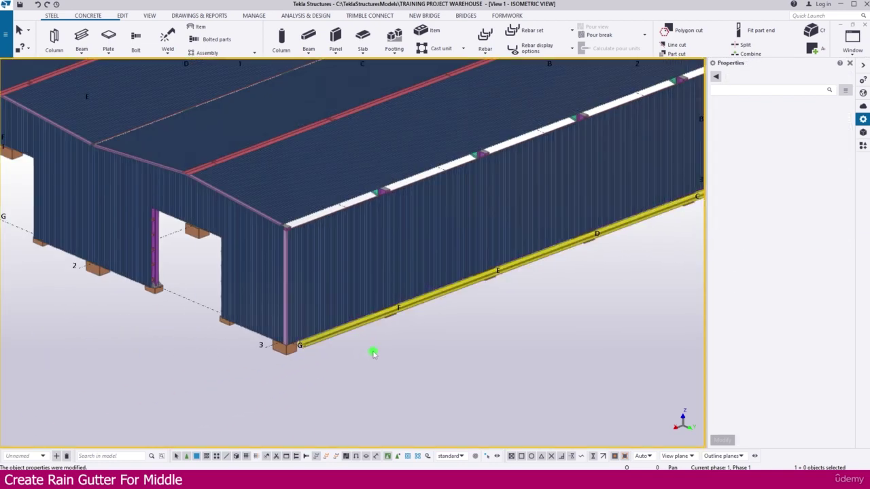
click(150, 15)
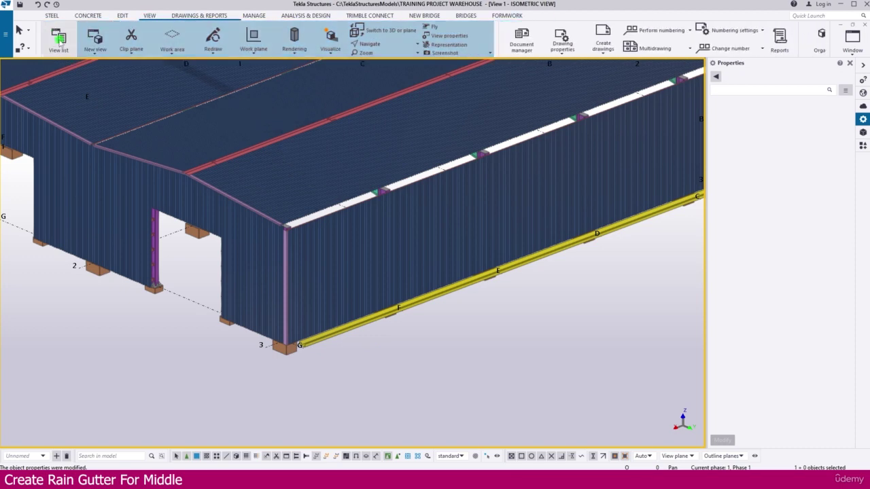
click(59, 37)
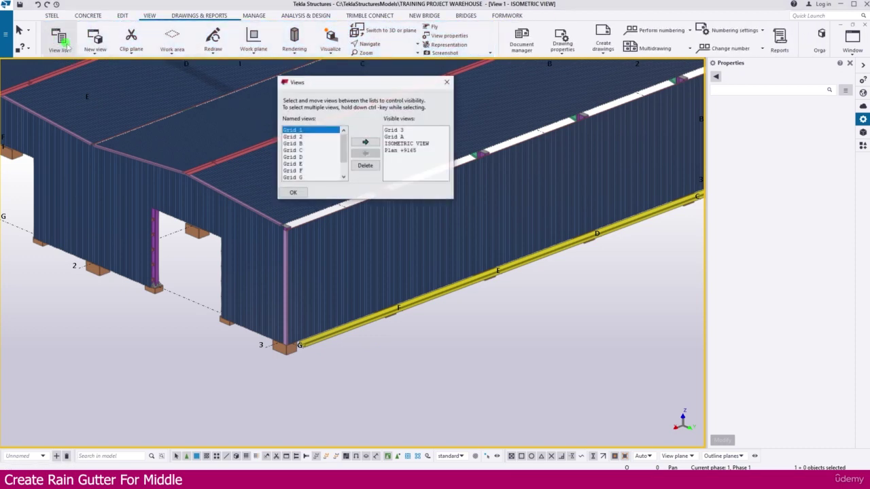
double_click(394, 137)
click(447, 81)
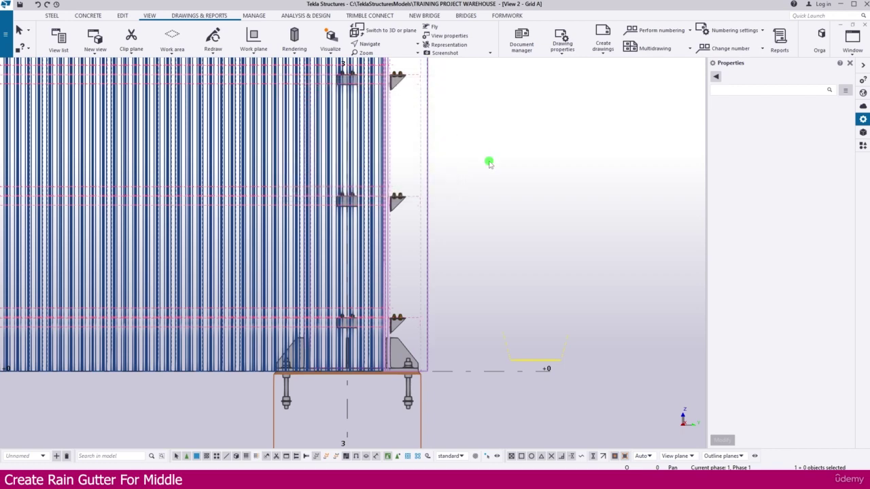
Zoom in on the gutter's U-shaped profile near the base and select it
scroll(537, 278, down, 4)
scroll(549, 294, up, 6)
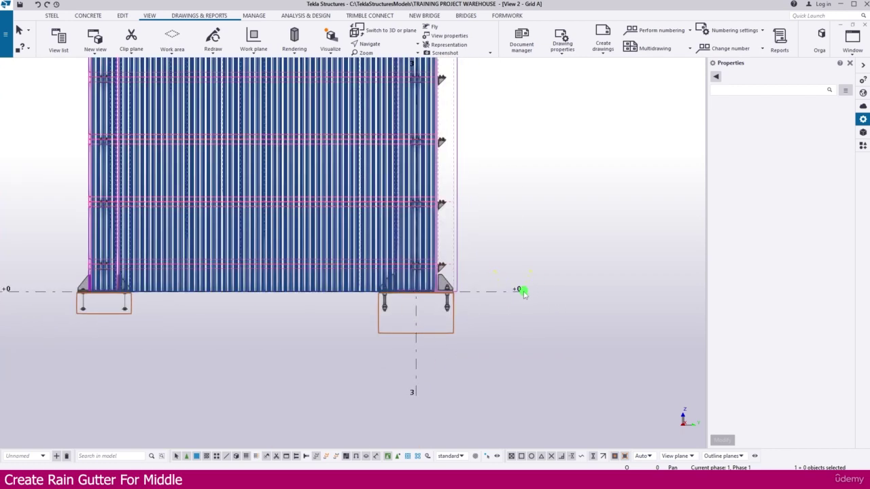
scroll(561, 285, up, 3)
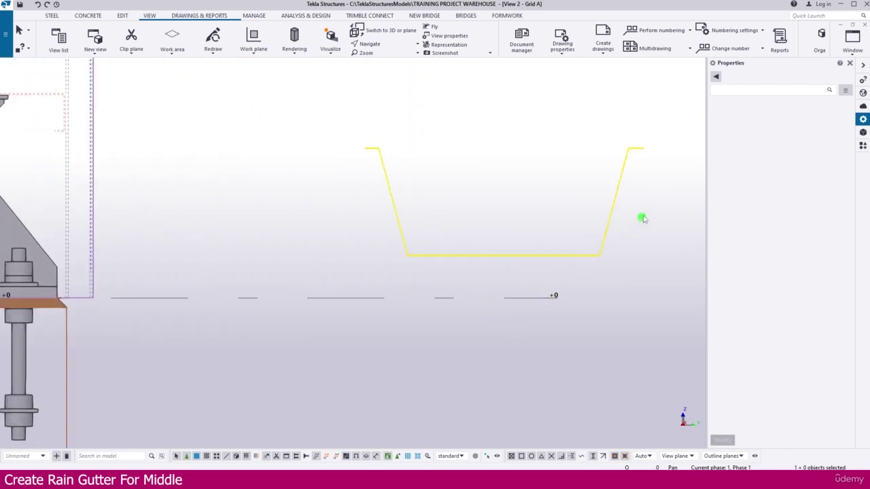
click(591, 233)
scroll(516, 267, up, 3)
Start moving the gutter, using its bottom mid point as the origin
right_click(498, 179)
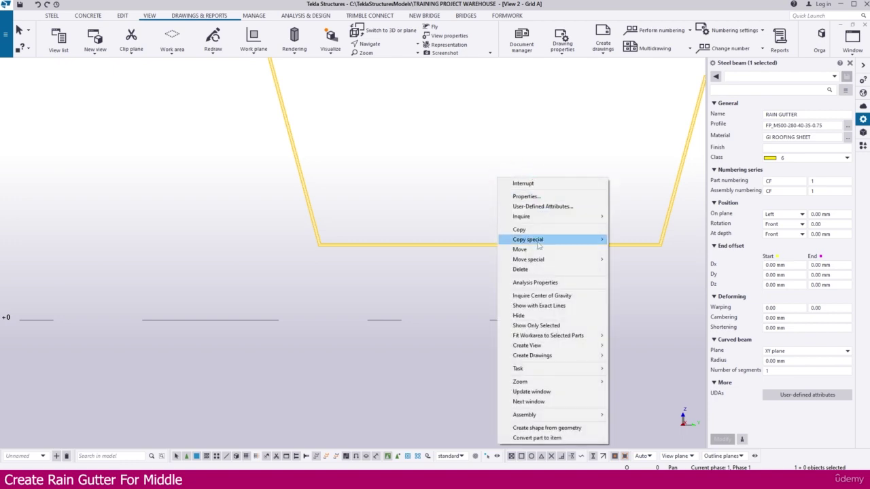
click(508, 251)
scroll(498, 256, up, 1)
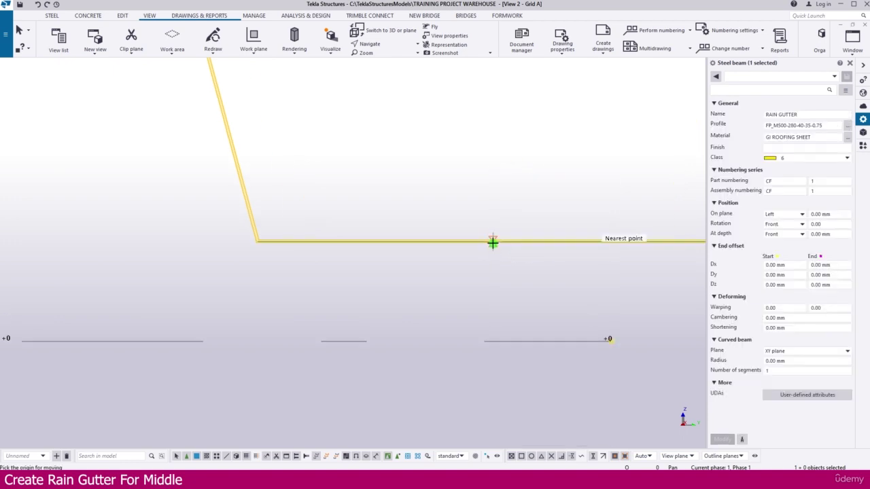
scroll(554, 242, down, 2)
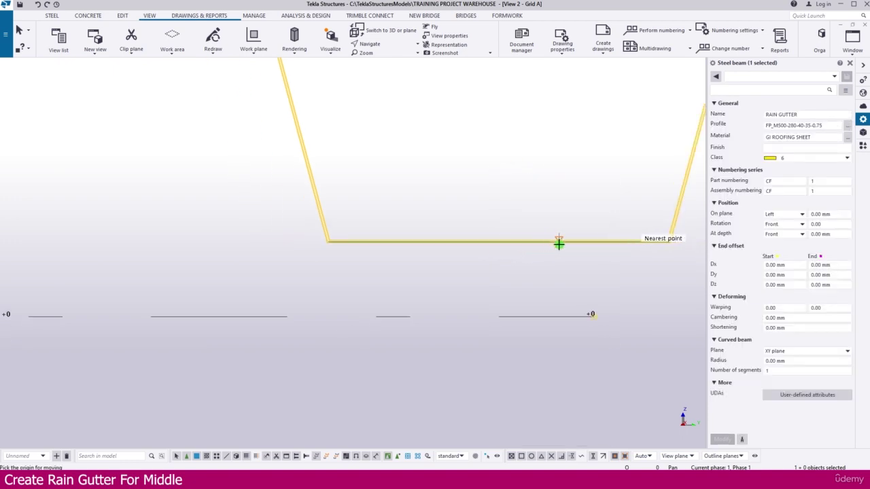
scroll(421, 249, up, 2)
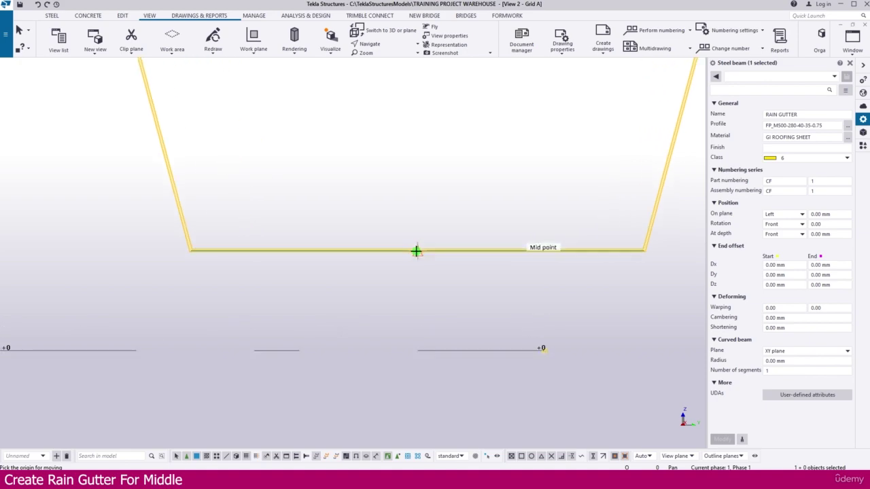
scroll(416, 250, up, 1)
click(419, 252)
Drop the gutter at the mid point above grid 2 in the middle roof valley
scroll(524, 237, down, 4)
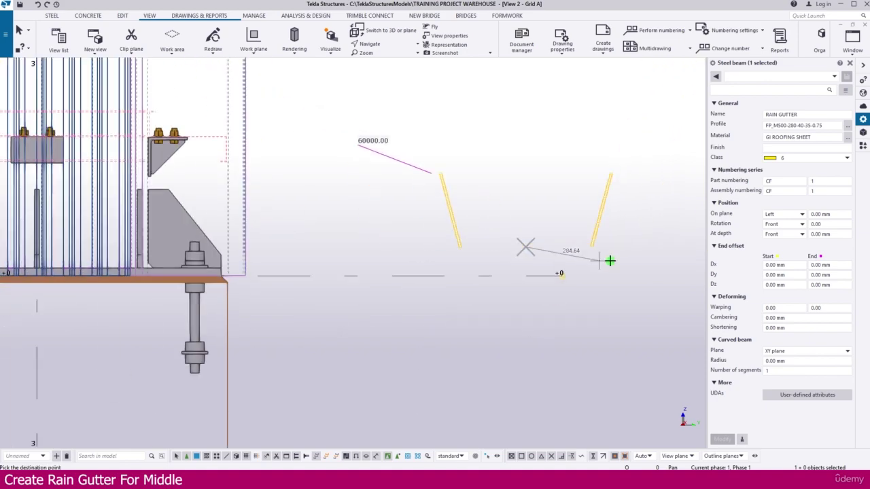
scroll(629, 262, down, 4)
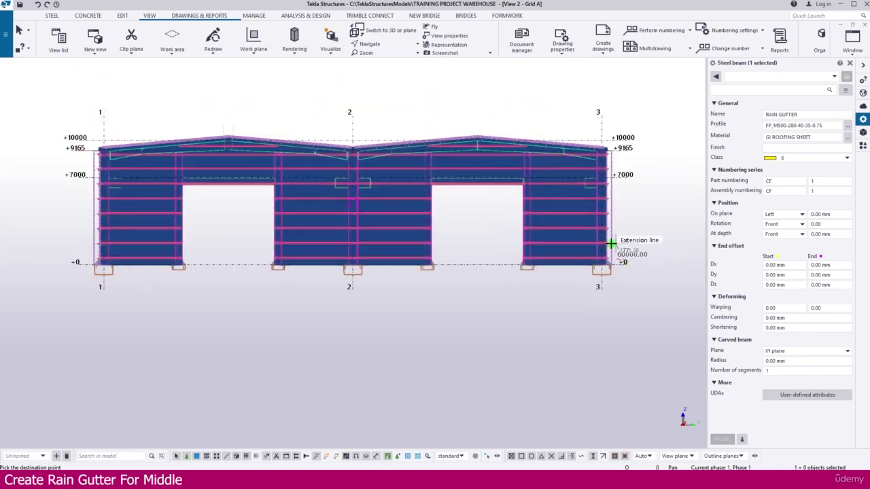
scroll(349, 132, up, 5)
scroll(320, 148, up, 5)
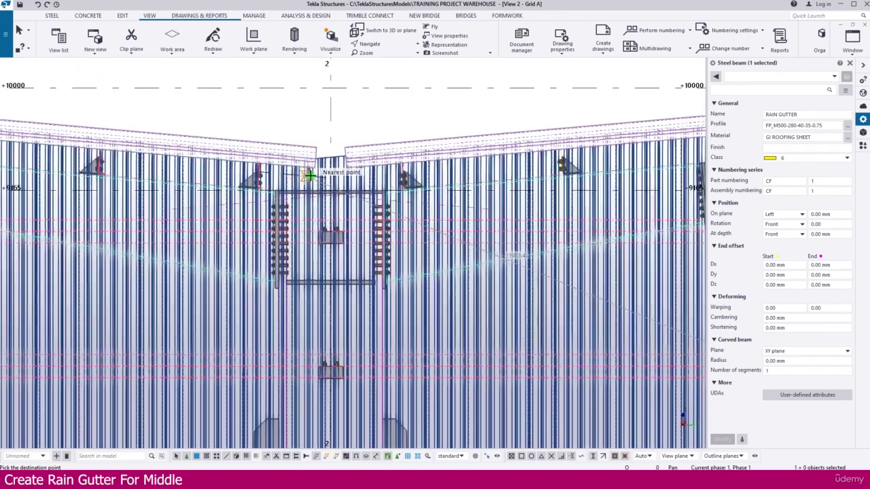
scroll(350, 197, up, 4)
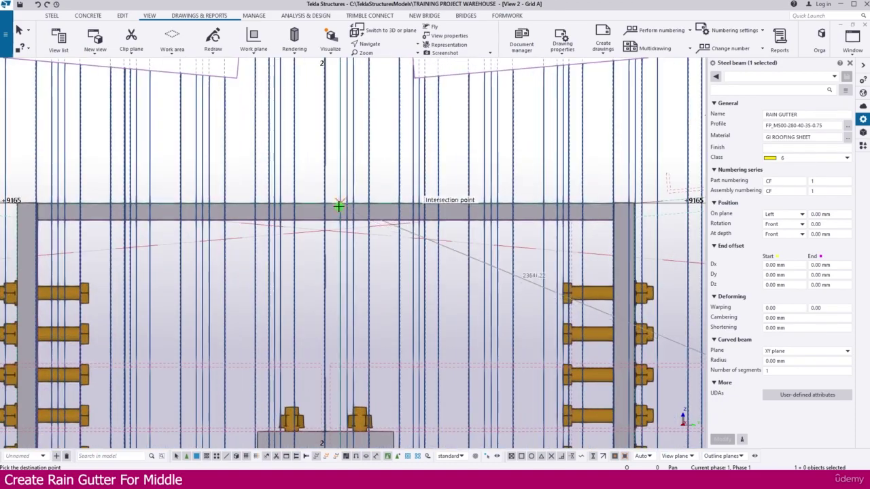
middle_drag(332, 206, 331, 244)
scroll(333, 243, down, 5)
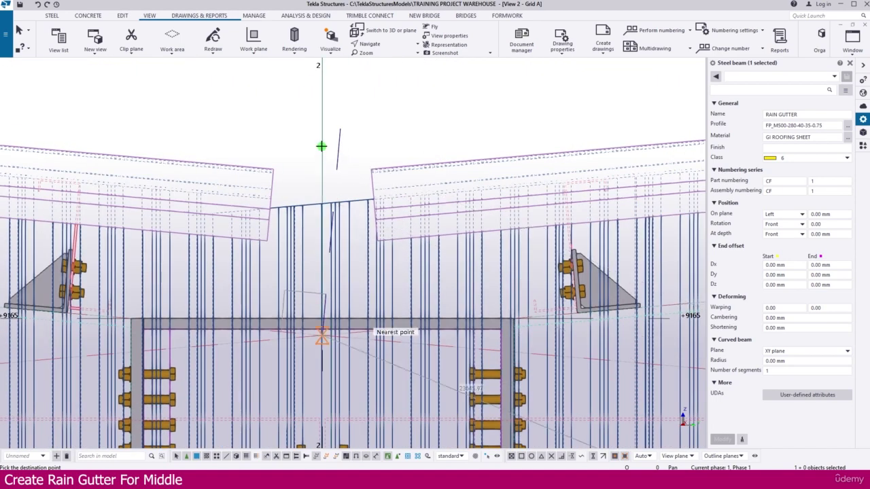
scroll(321, 146, up, 2)
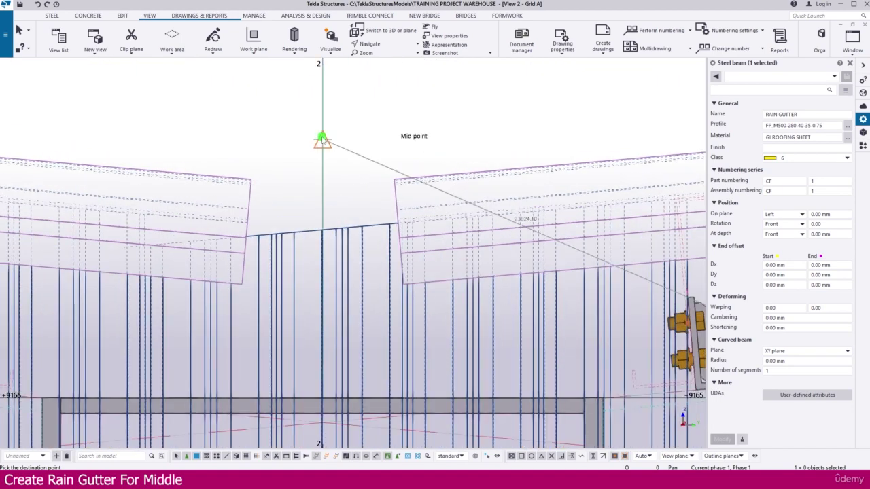
click(322, 139)
scroll(355, 110, up, 2)
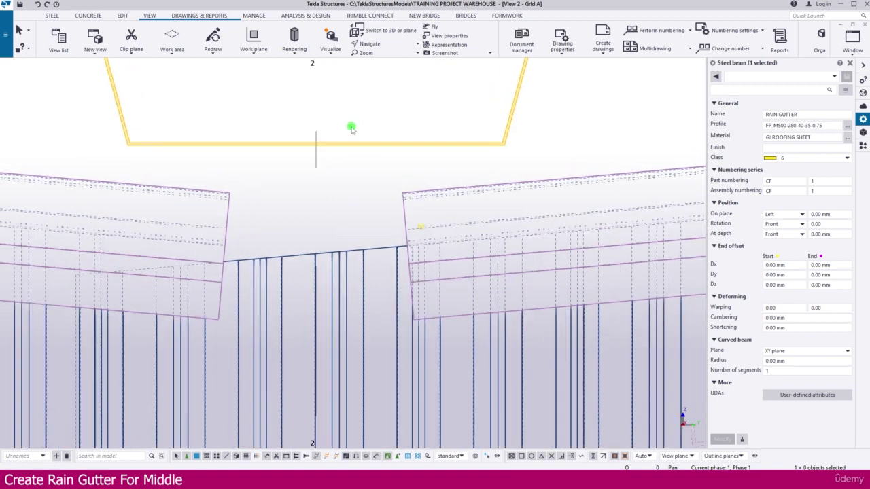
Move the gutter down from its bottom edge, perpendicular onto the +9165 beam
right_click(331, 151)
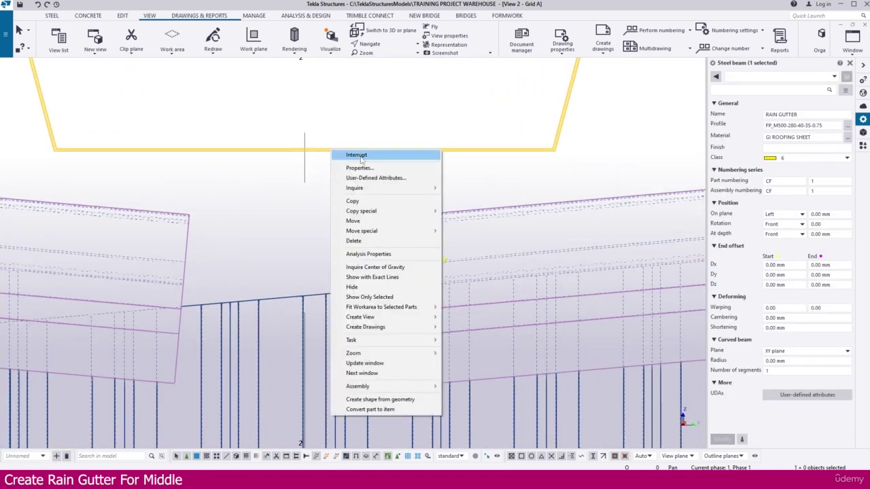
click(352, 221)
scroll(346, 151, up, 5)
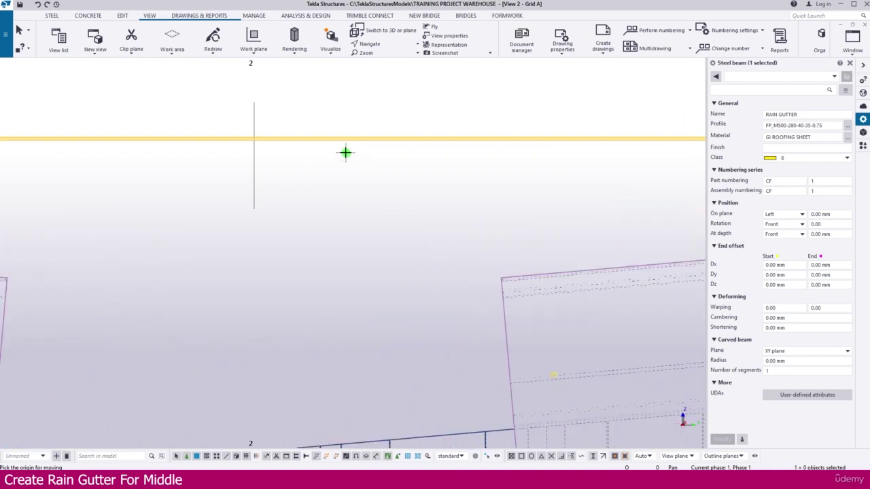
click(342, 135)
scroll(342, 132, down, 5)
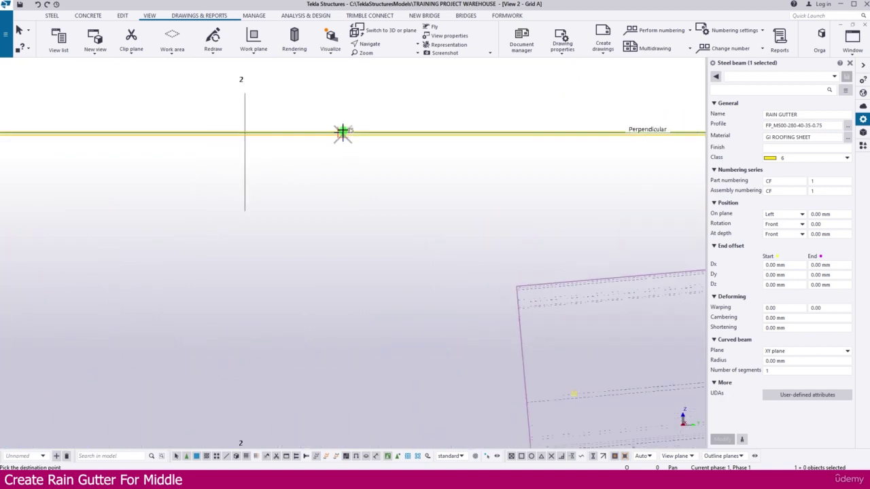
scroll(334, 268, up, 4)
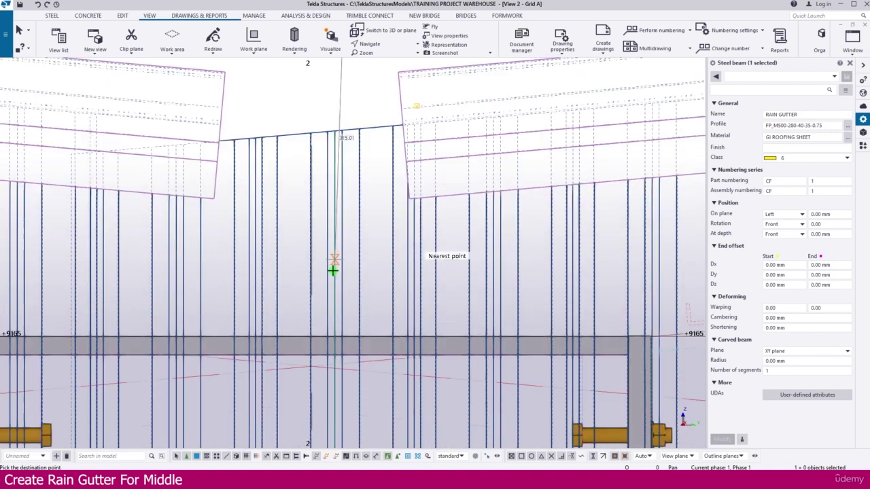
right_click(347, 328)
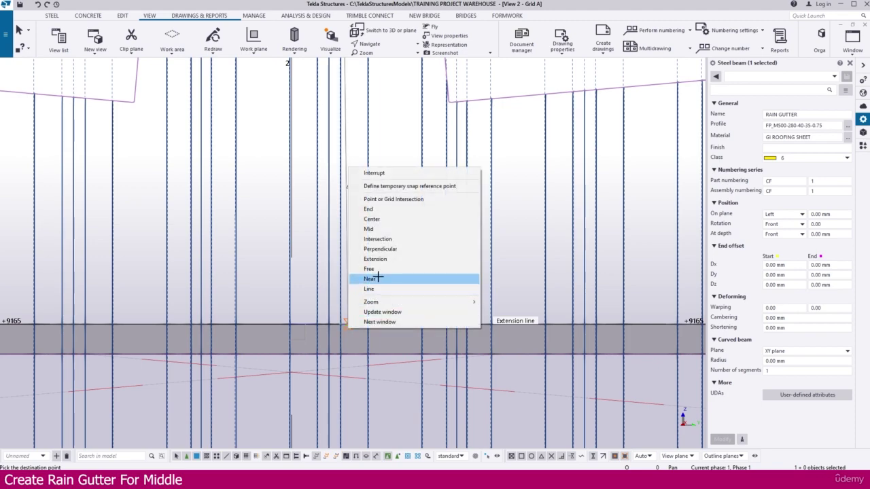
click(388, 248)
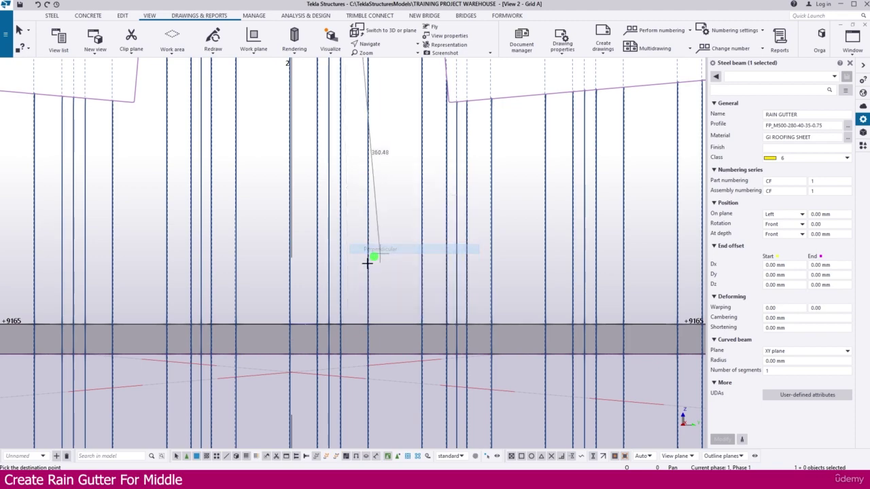
click(354, 327)
scroll(354, 325, down, 5)
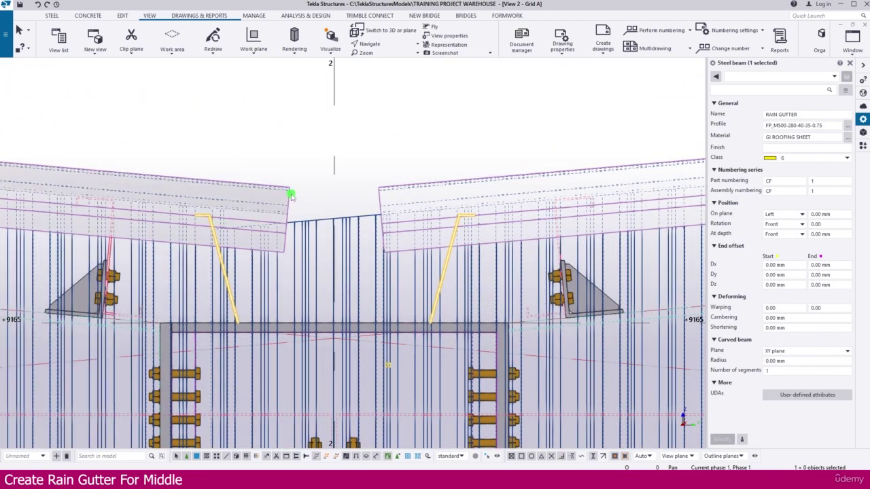
scroll(278, 203, up, 3)
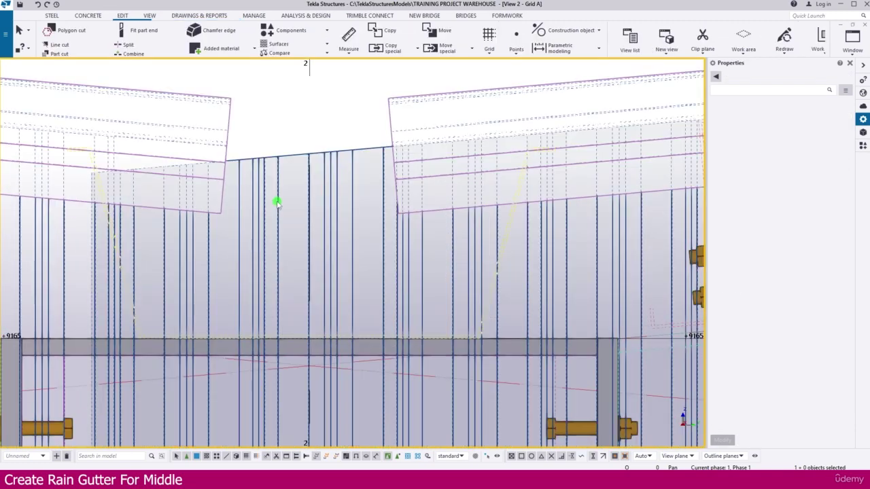
Switch to shaded rendering (Ctrl+4) and inspect the front wall sheet and left gable end flashing
key(ctrl+4)
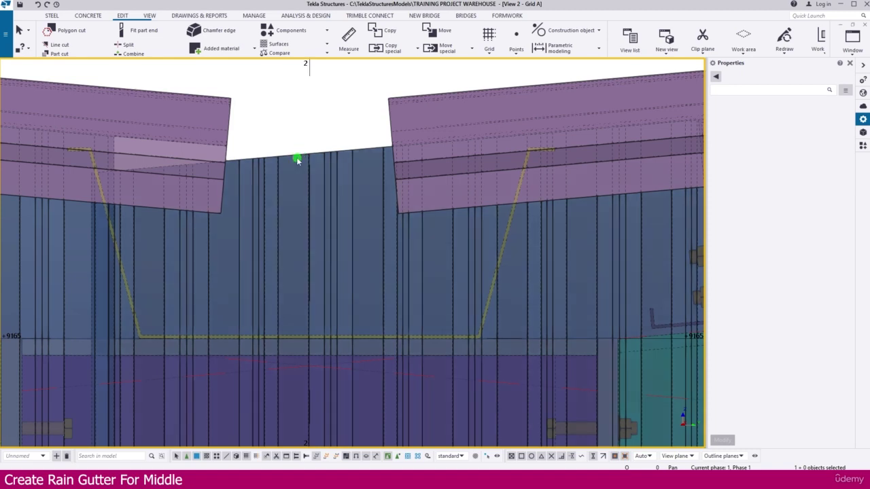
click(297, 157)
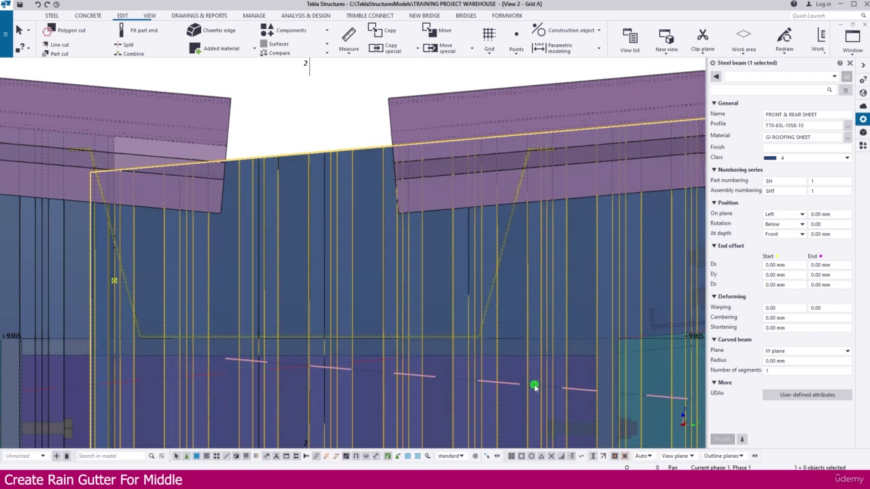
click(245, 117)
click(231, 112)
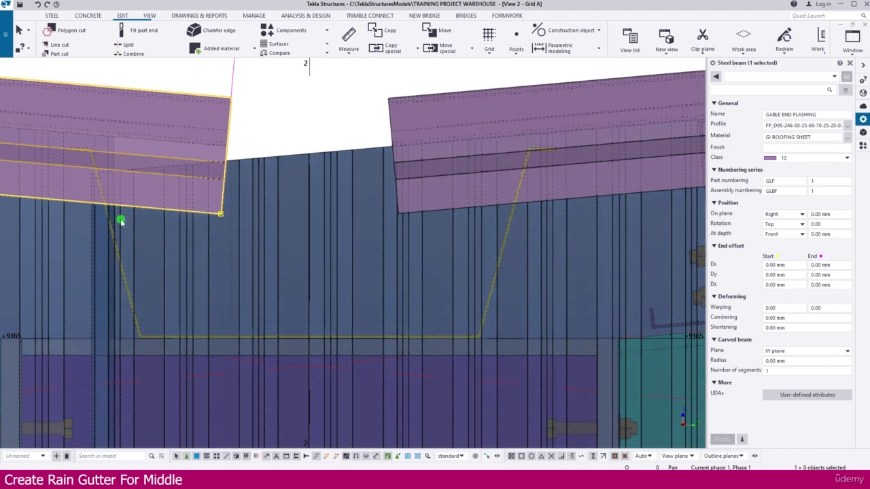
click(285, 102)
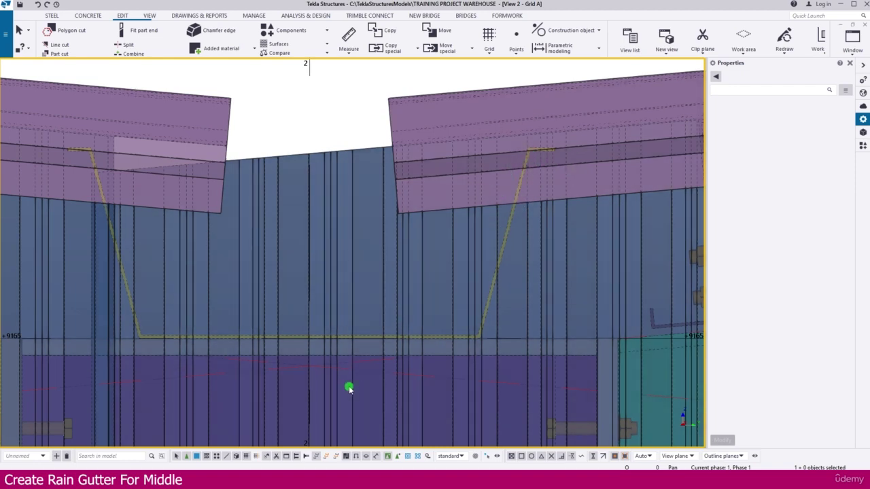
Draw a vertical construction line through the gutter's upper lip corner as a cutting guide
scroll(349, 388, down, 2)
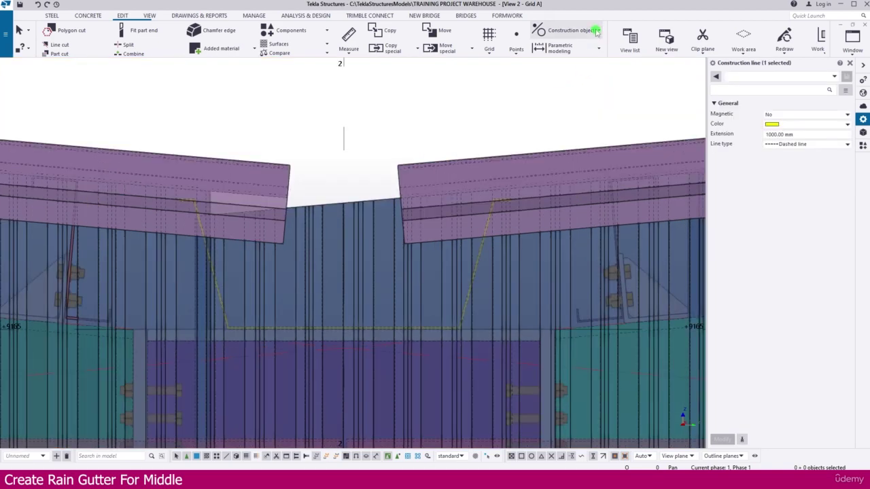
click(598, 30)
click(555, 50)
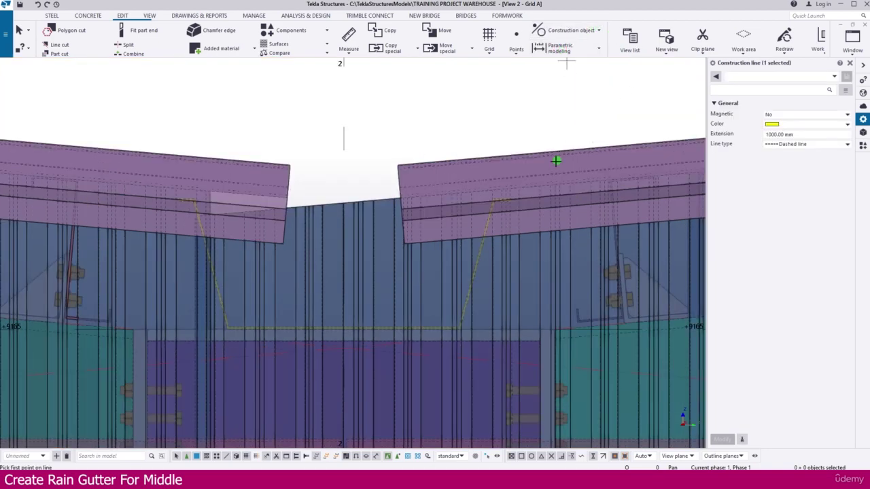
scroll(499, 221, up, 6)
scroll(496, 204, up, 4)
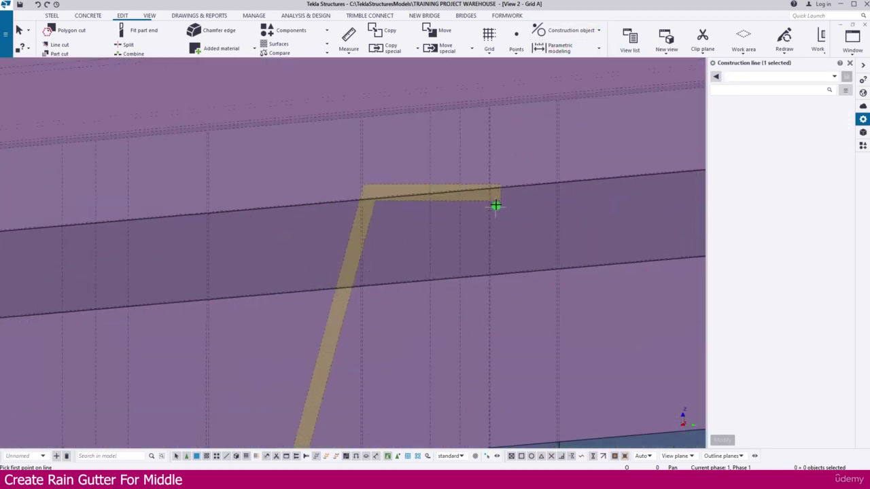
click(560, 189)
scroll(594, 190, down, 8)
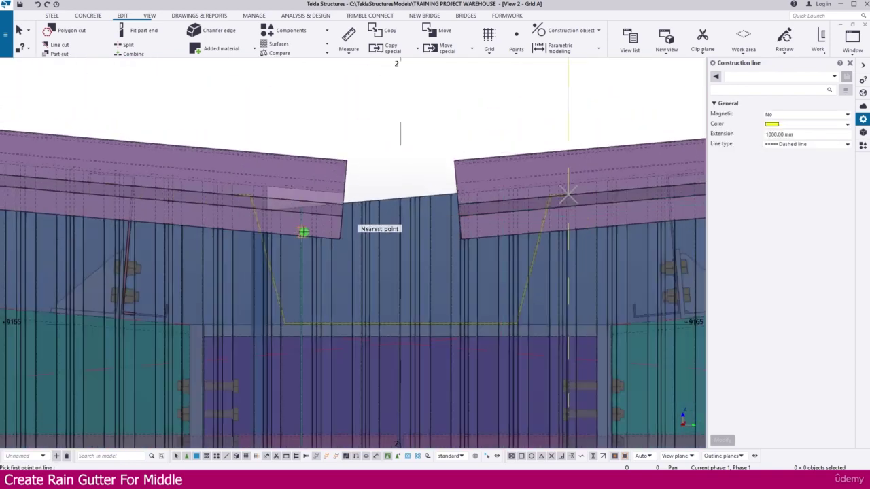
scroll(303, 232, up, 10)
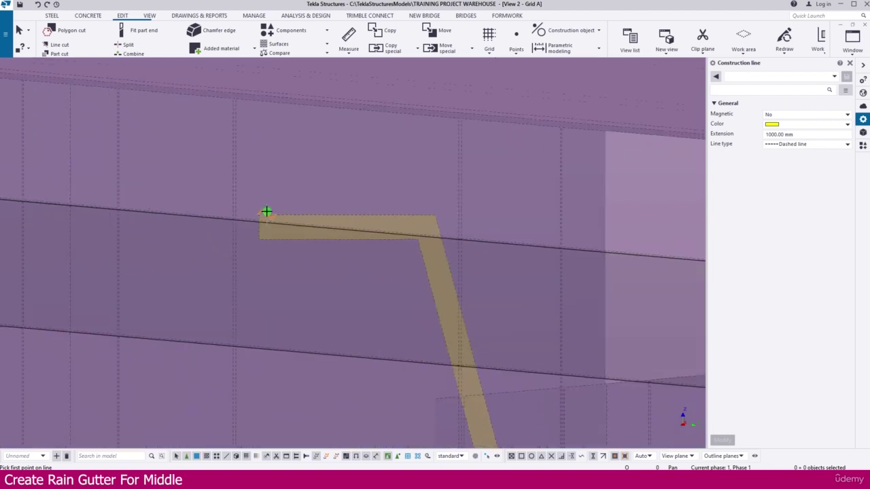
scroll(266, 212, up, 3)
click(250, 255)
scroll(243, 235, down, 8)
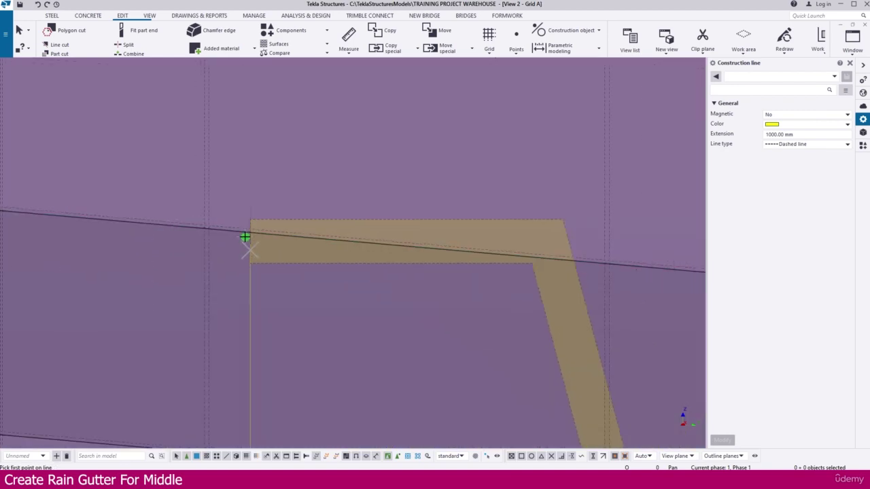
scroll(290, 212, down, 4)
key(Escape)
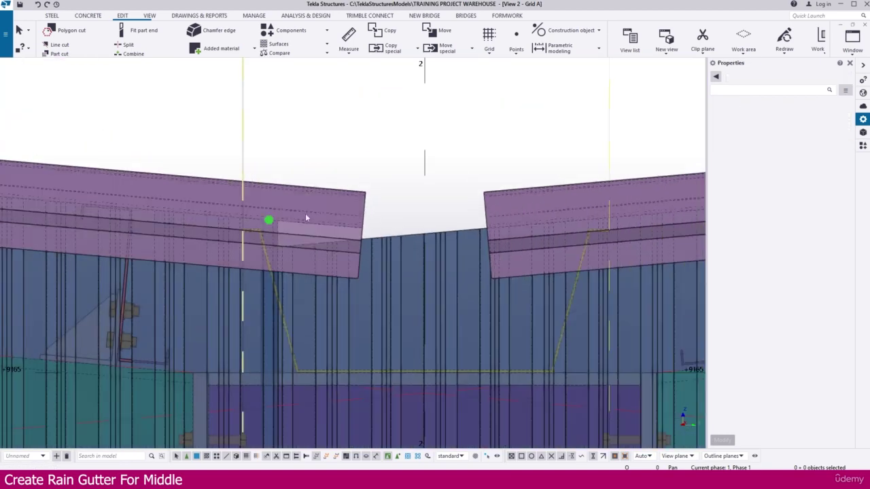
Start a polygon cut on the middle wall sheet, placing the top corners on the right and left guides
click(66, 30)
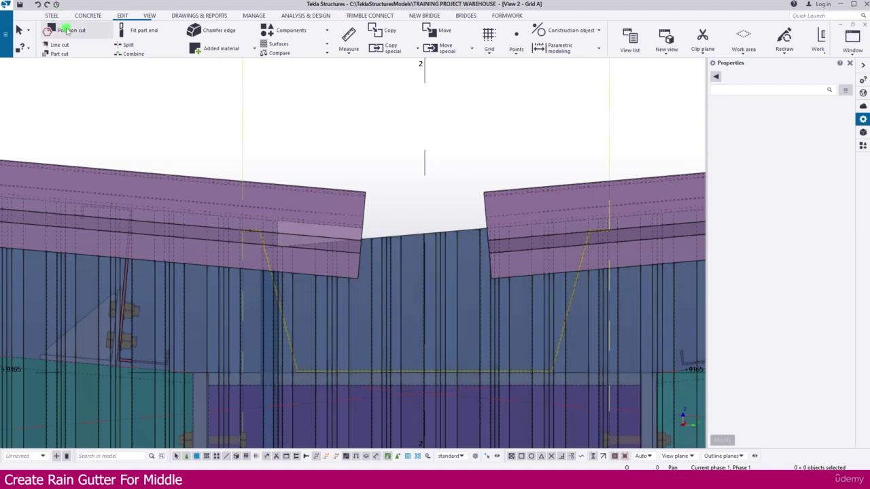
click(404, 234)
scroll(627, 218, up, 2)
scroll(627, 218, up, 1)
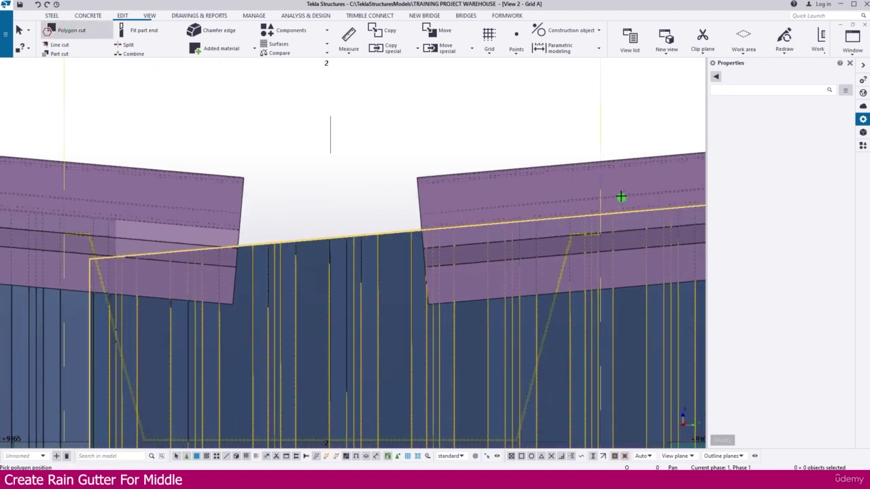
click(601, 146)
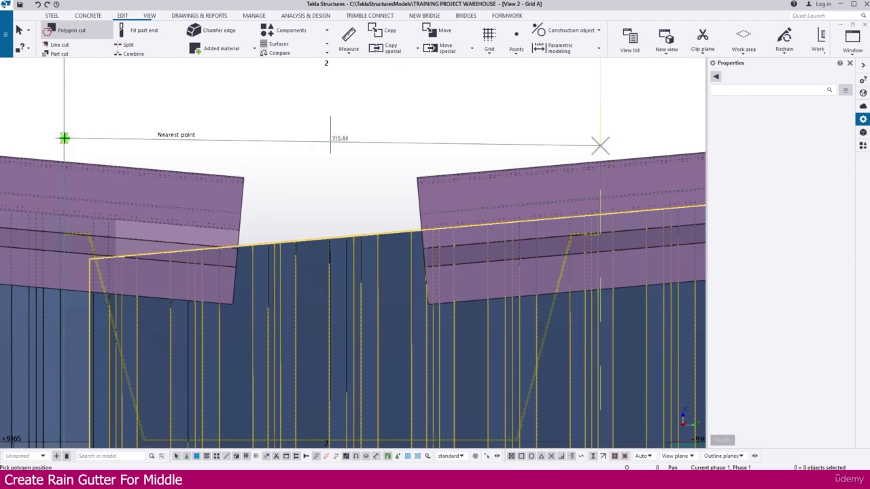
click(63, 145)
scroll(63, 145, down, 3)
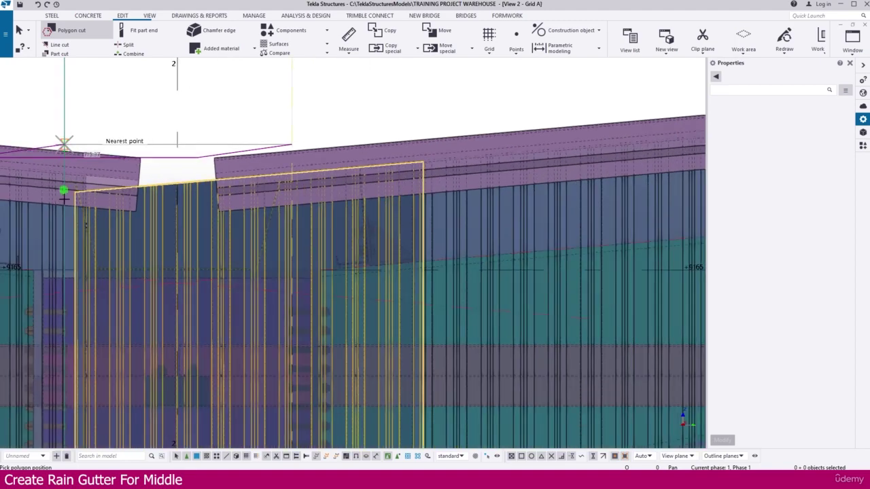
scroll(179, 254, up, 4)
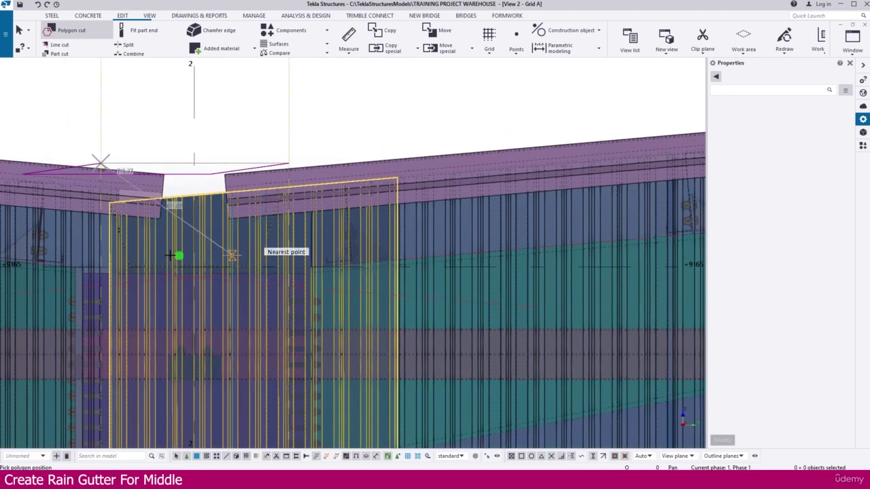
scroll(82, 272, up, 3)
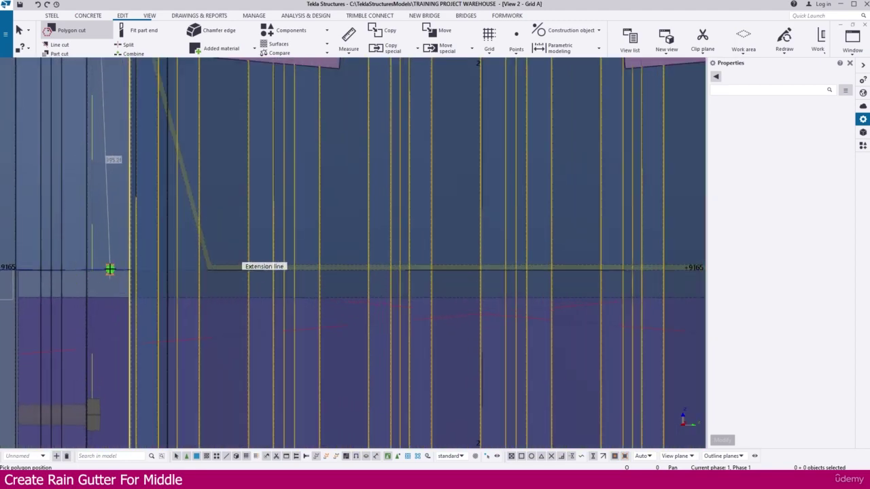
Snap the lower corners perpendicular at the gutter base, close the outline, and select the cut sheet
right_click(103, 268)
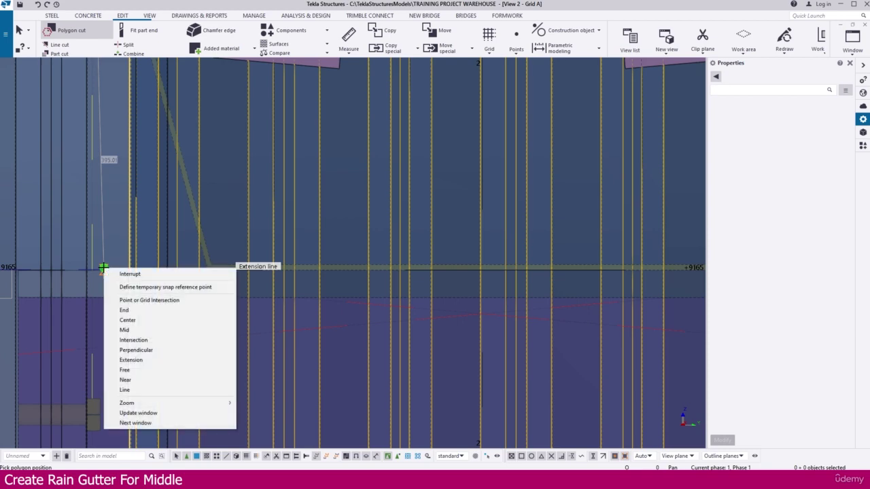
click(140, 350)
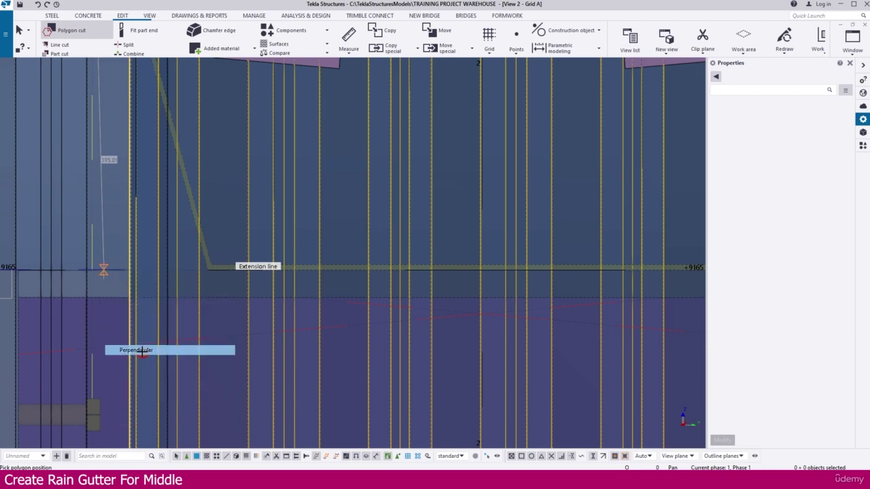
scroll(101, 268, down, 2)
click(101, 268)
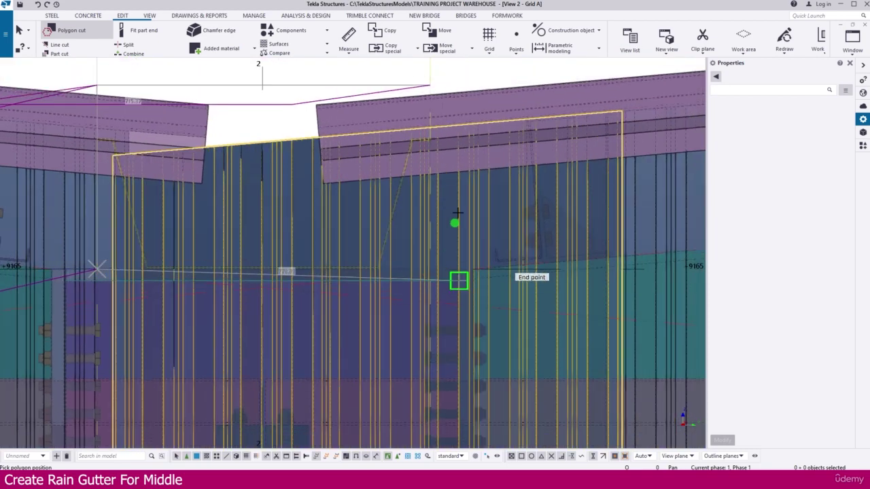
scroll(421, 252, down, 1)
right_click(425, 149)
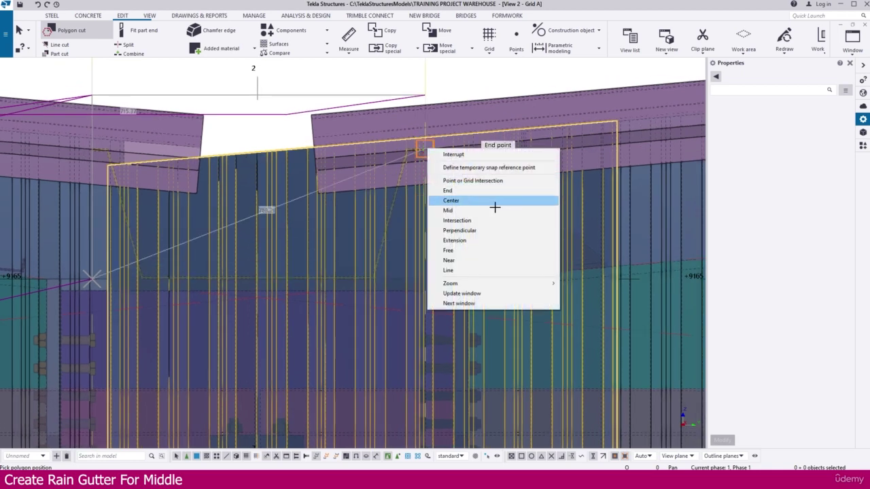
click(462, 232)
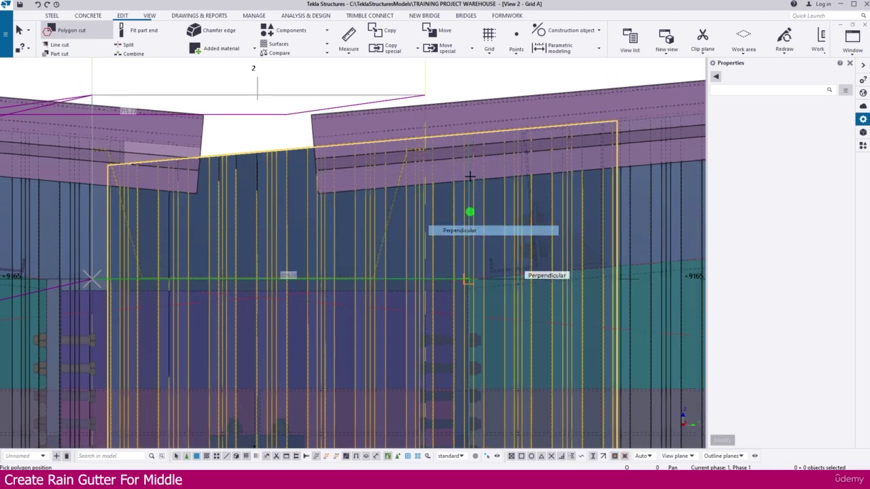
click(426, 78)
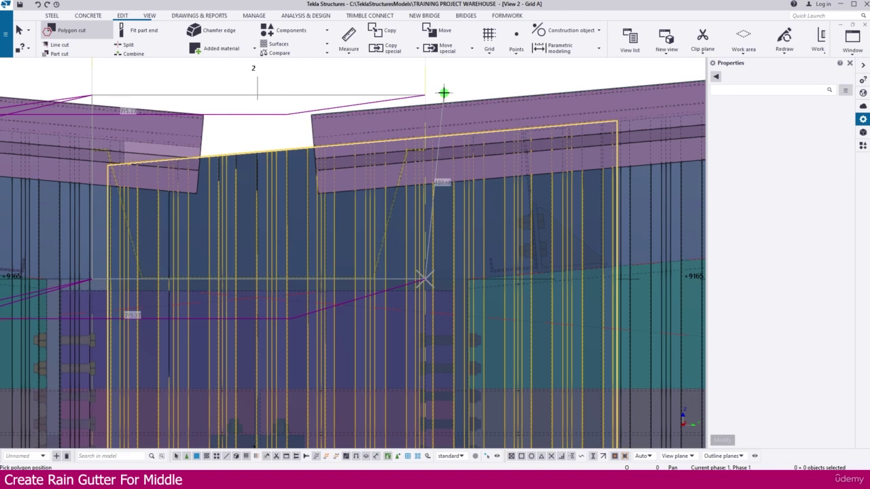
click(443, 92)
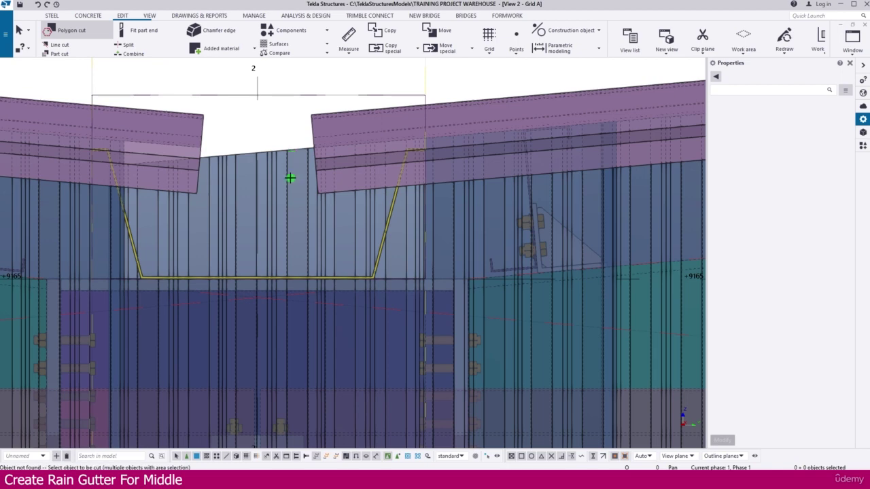
scroll(290, 178, down, 2)
click(289, 167)
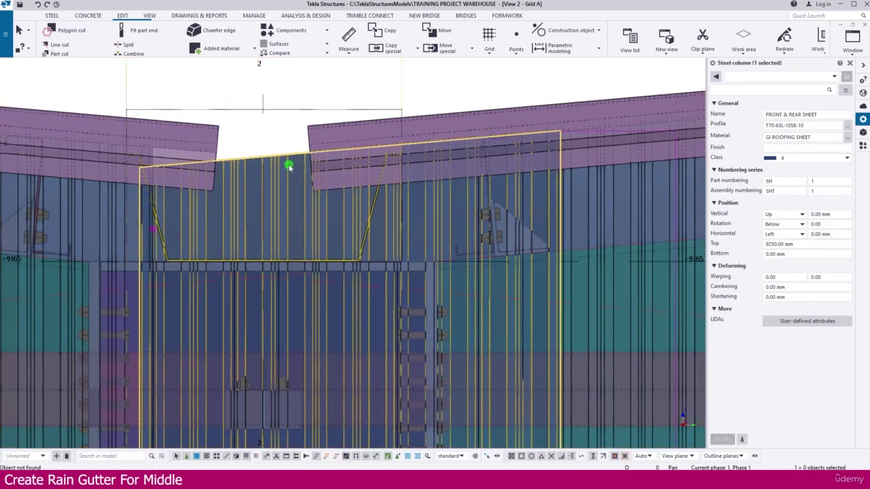
click(323, 83)
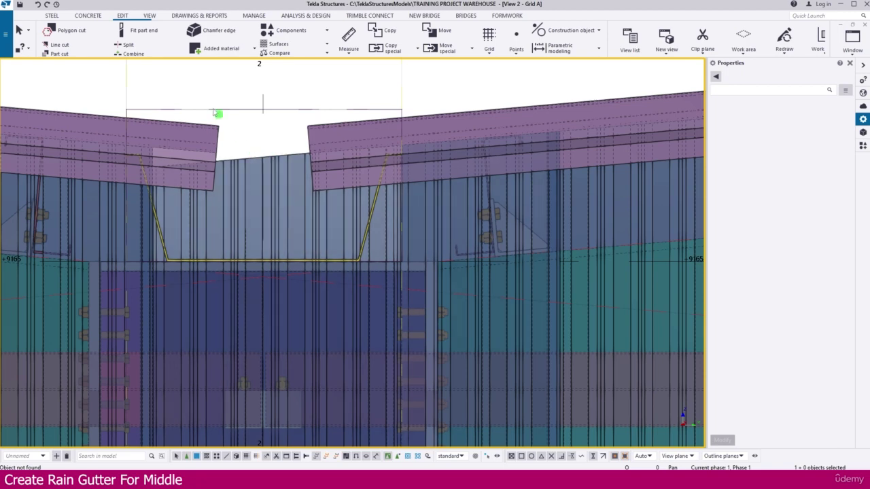
double_click(288, 82)
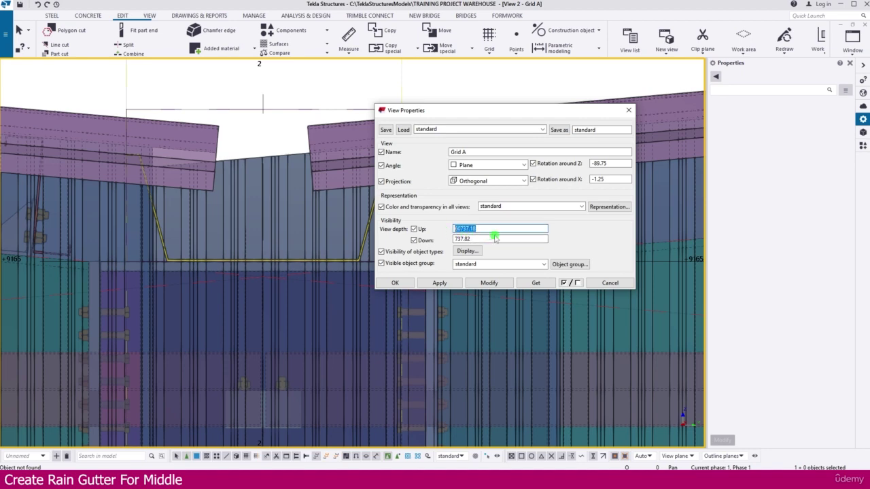
click(597, 281)
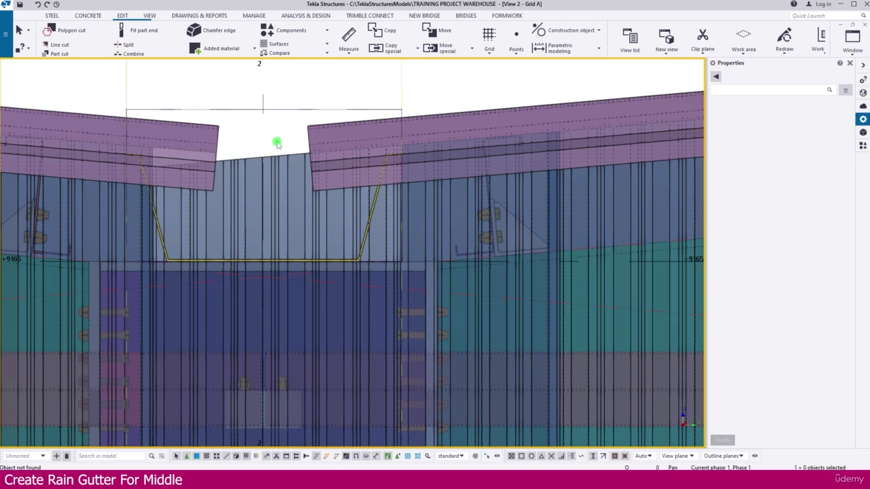
click(68, 31)
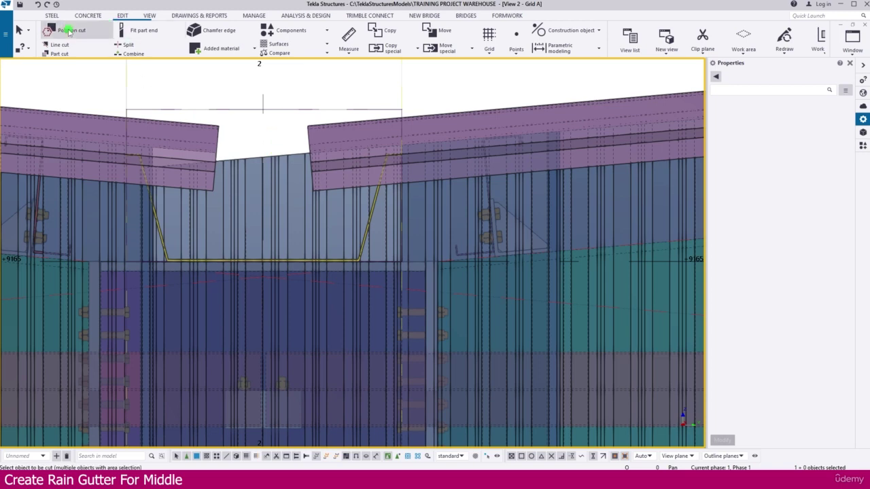
click(293, 162)
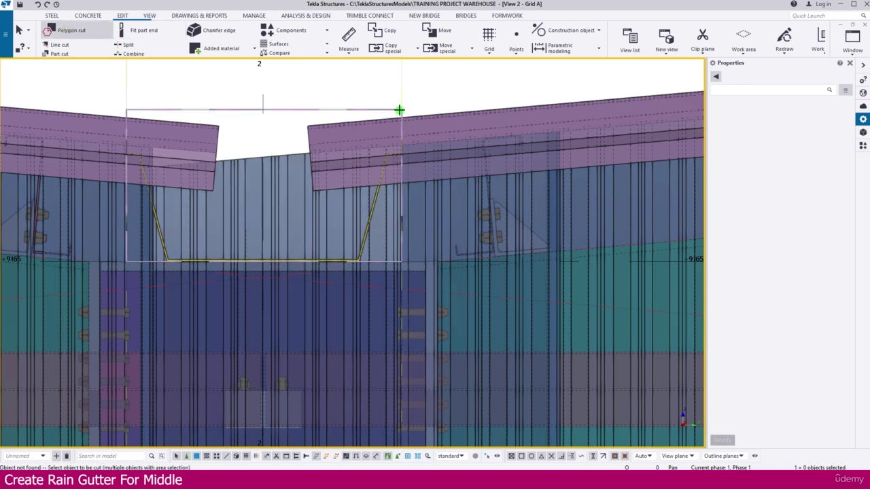
click(288, 171)
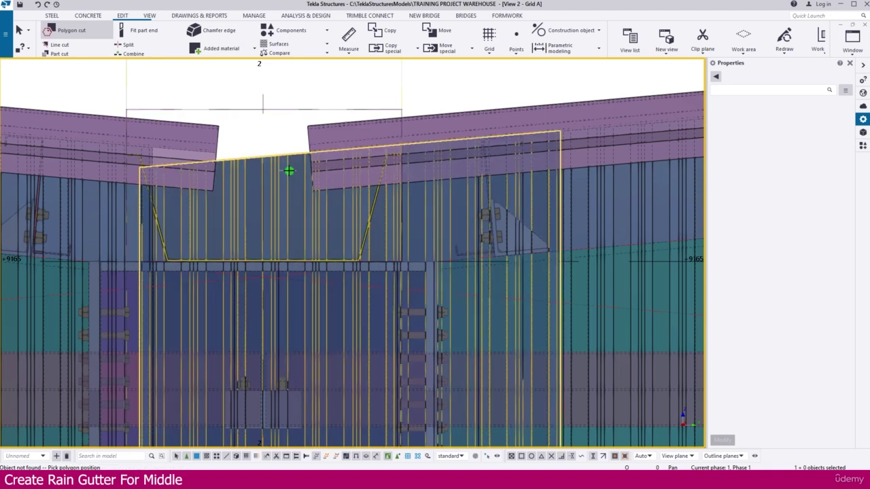
click(400, 108)
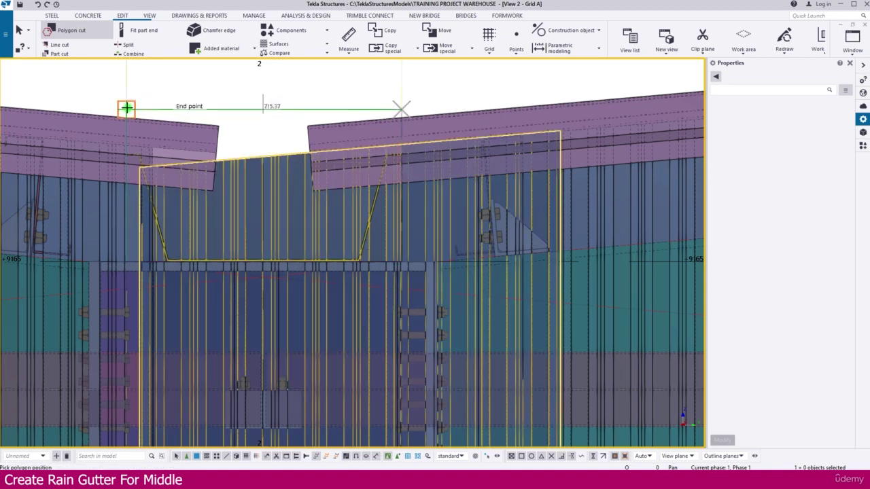
click(127, 109)
right_click(126, 254)
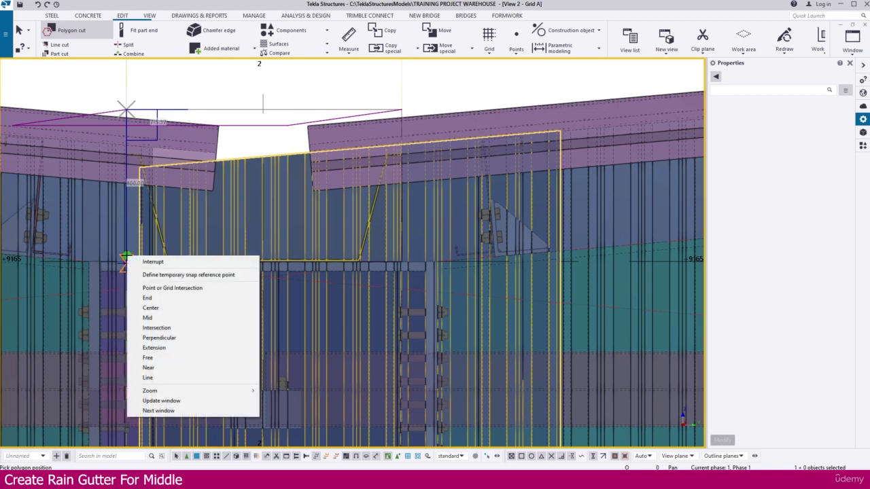
click(161, 336)
click(128, 260)
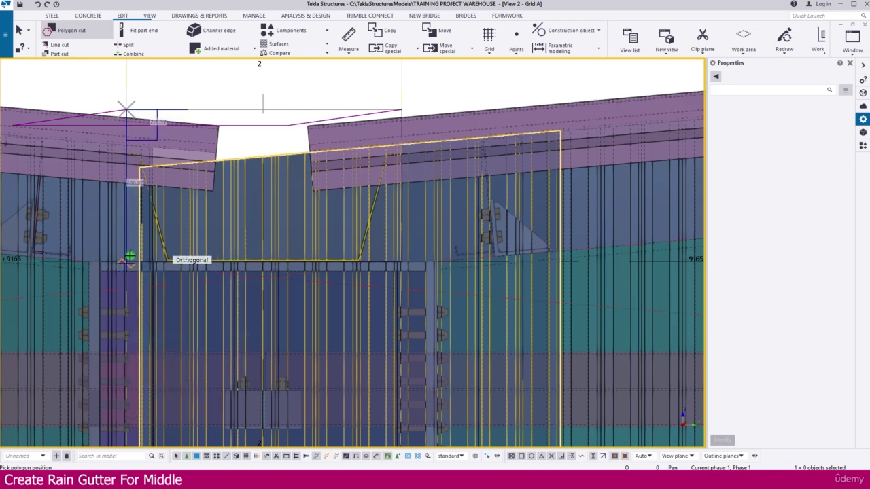
right_click(411, 88)
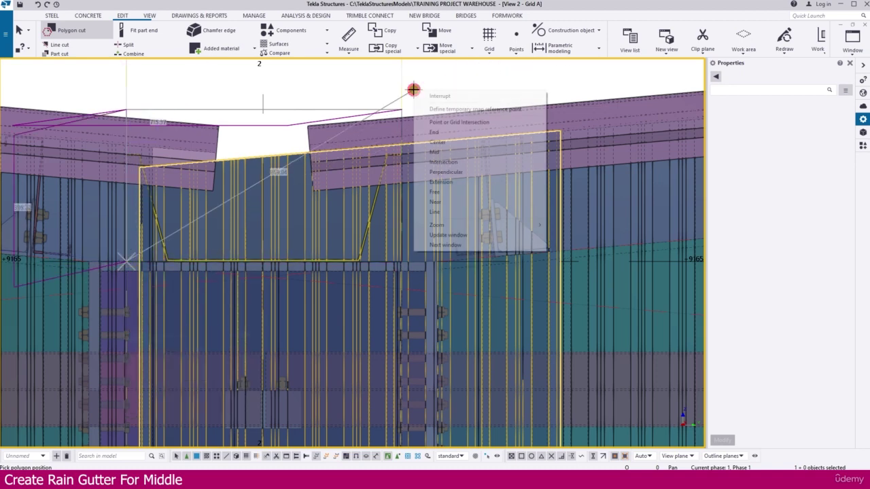
click(452, 173)
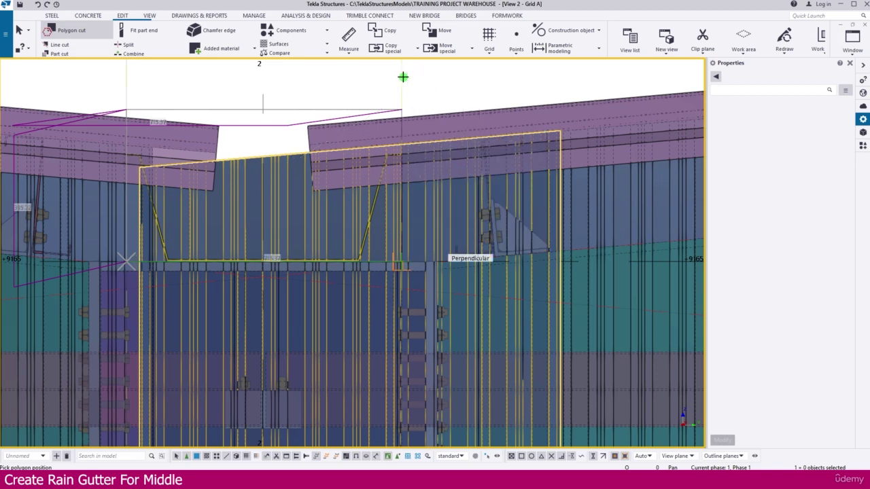
click(403, 77)
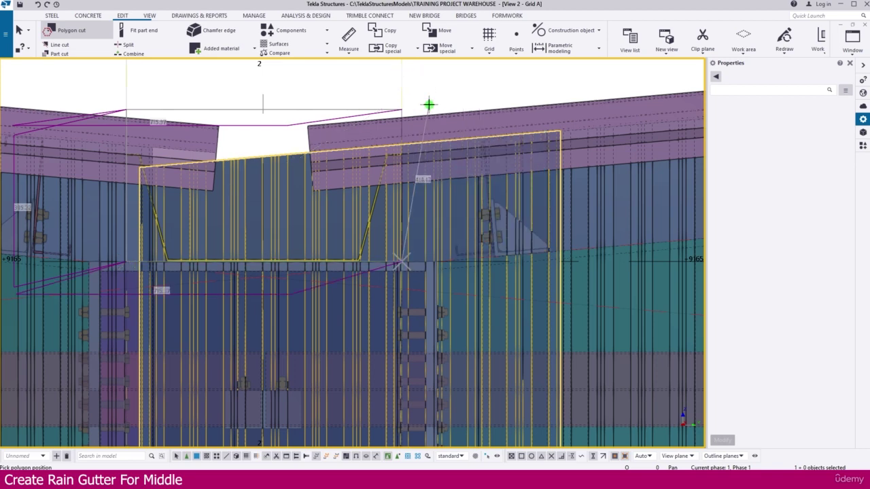
click(401, 109)
scroll(227, 188, up, 2)
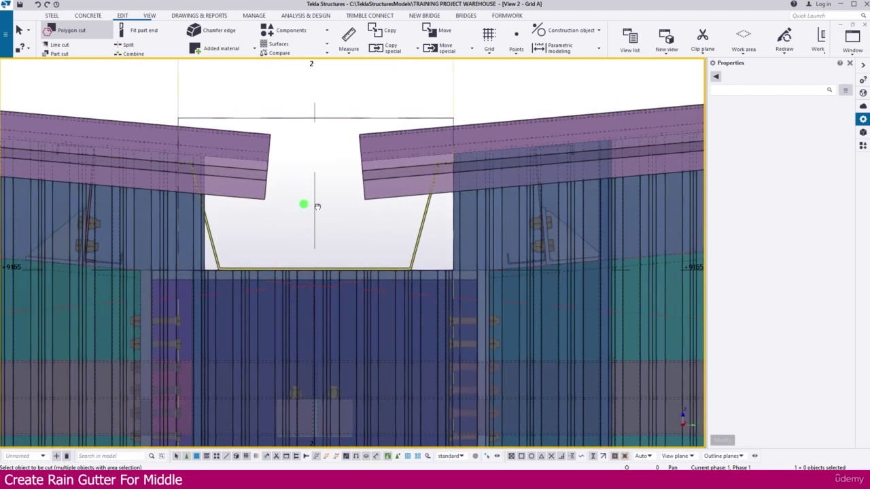
scroll(277, 212, up, 1)
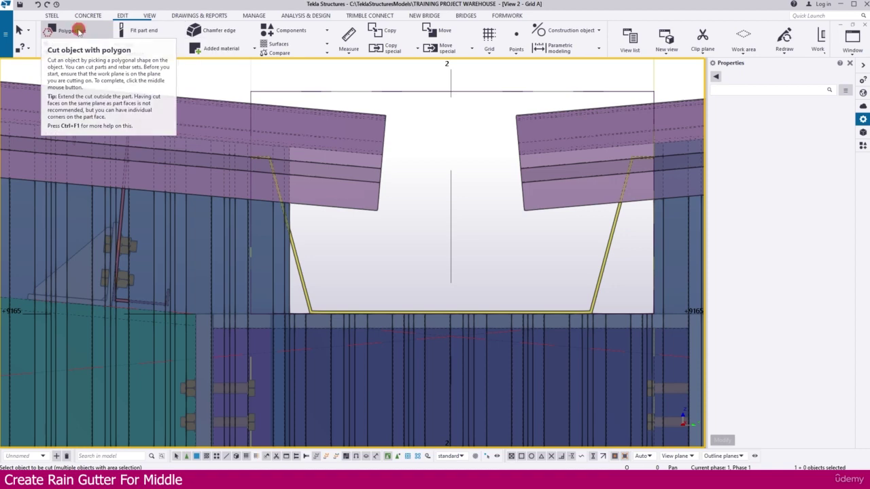
Start a polygon cut on the left wall sheeting with corners at the top intersection and column base
scroll(288, 291, up, 2)
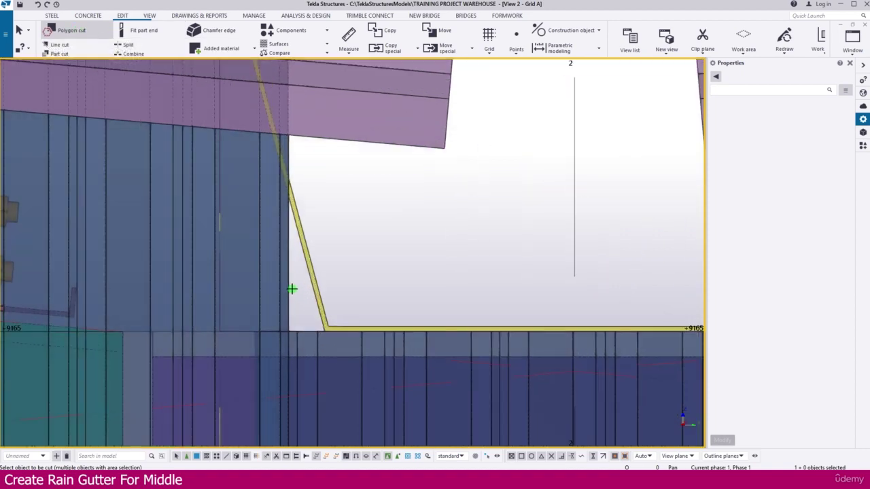
click(256, 299)
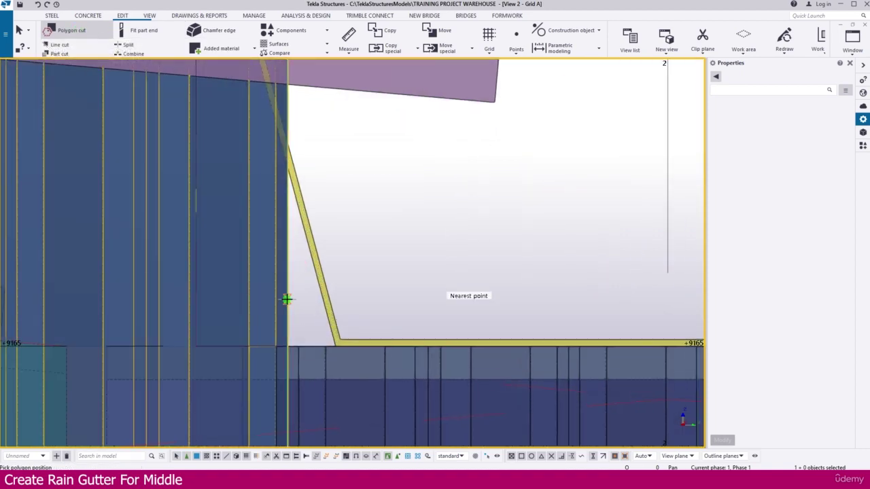
scroll(305, 306, down, 2)
scroll(329, 302, down, 3)
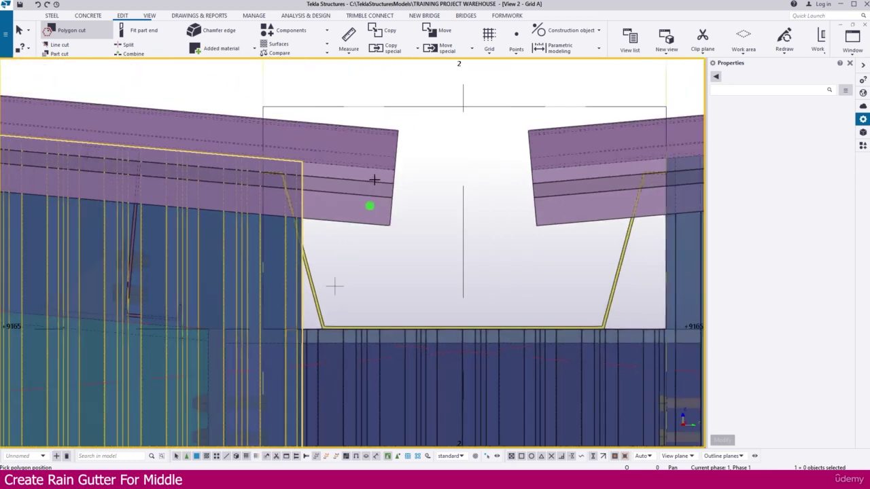
click(462, 107)
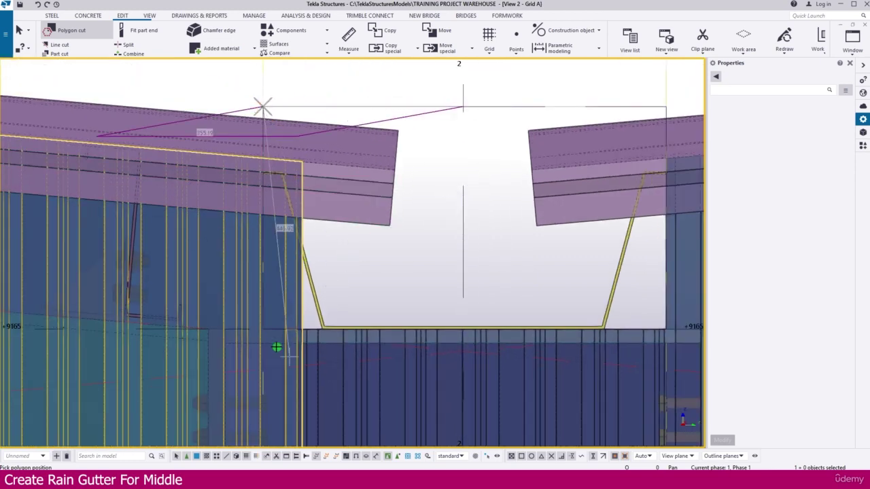
scroll(271, 340, up, 3)
click(257, 324)
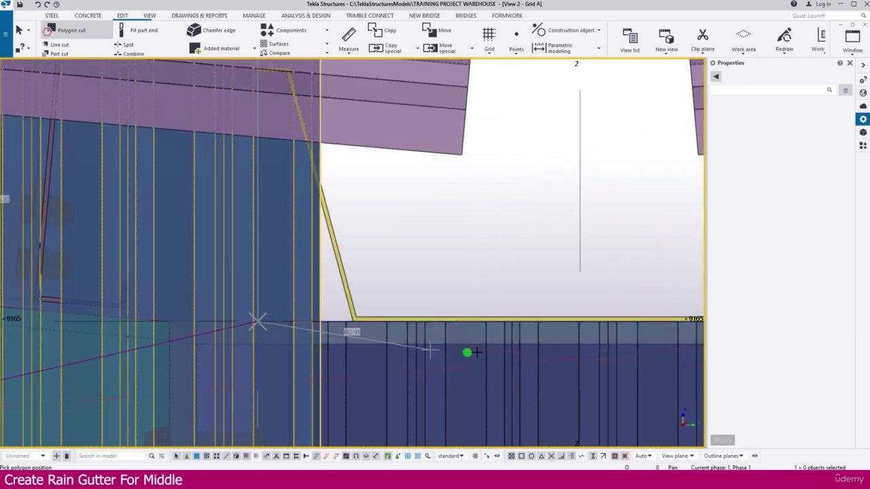
Place a perpendicular-snapped corner on the bottom edge and close the polygon to trim the sheet
right_click(565, 288)
click(594, 369)
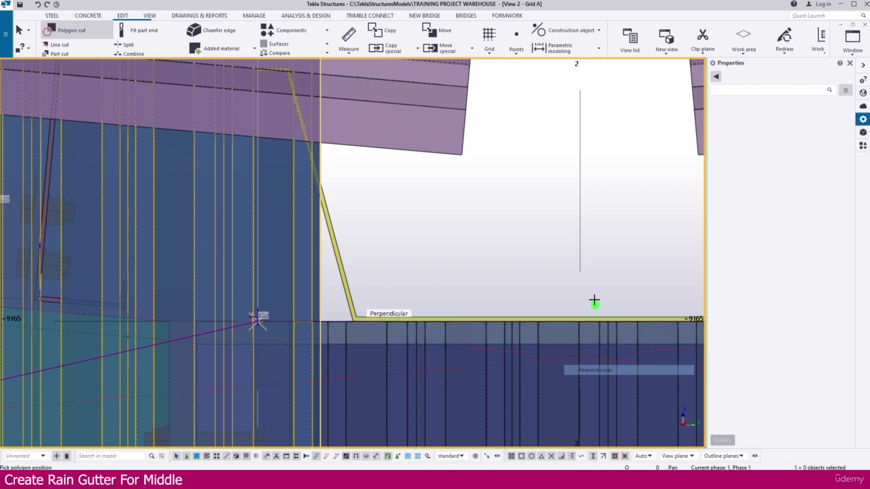
click(581, 243)
scroll(576, 258, down, 3)
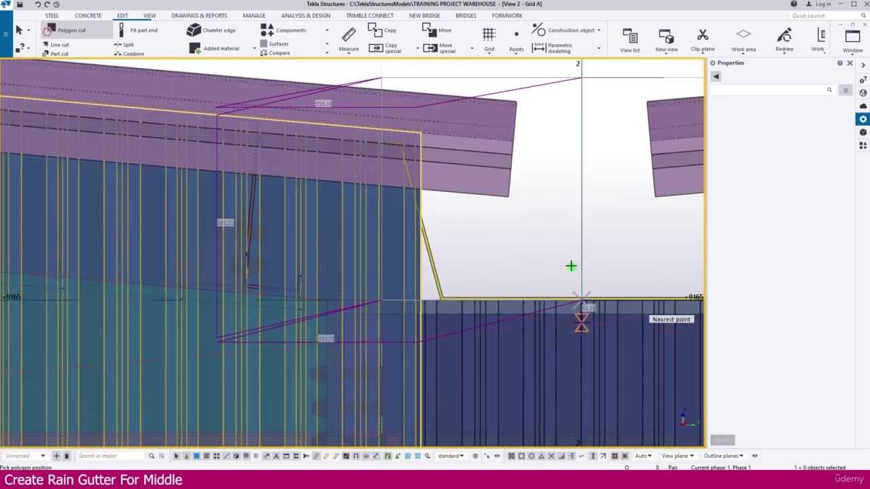
middle_click(562, 235)
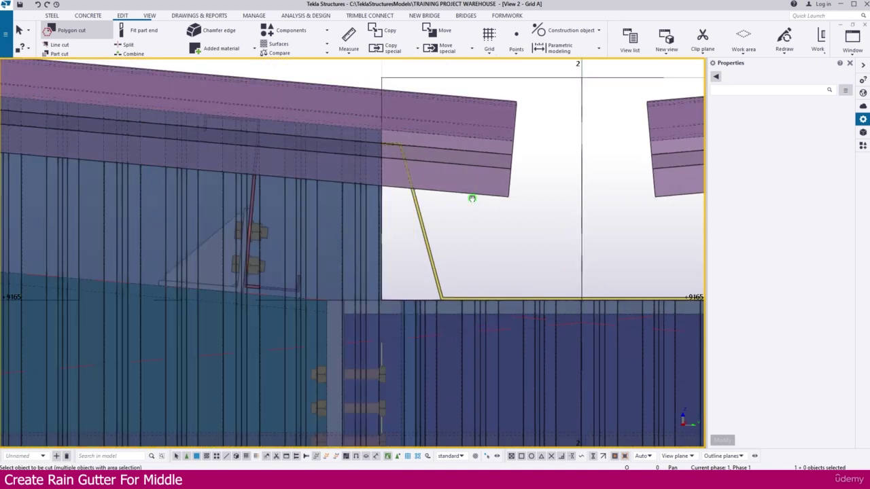
scroll(339, 208, down, 2)
scroll(499, 197, up, 4)
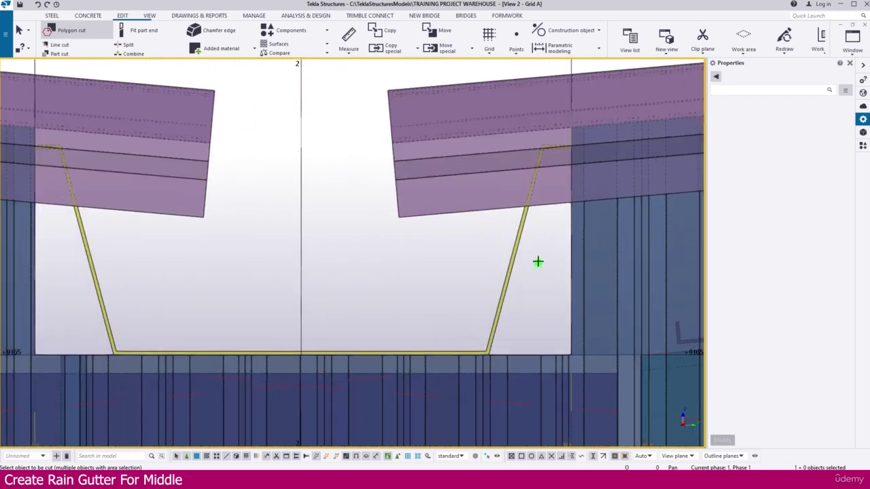
middle_drag(530, 178, 455, 200)
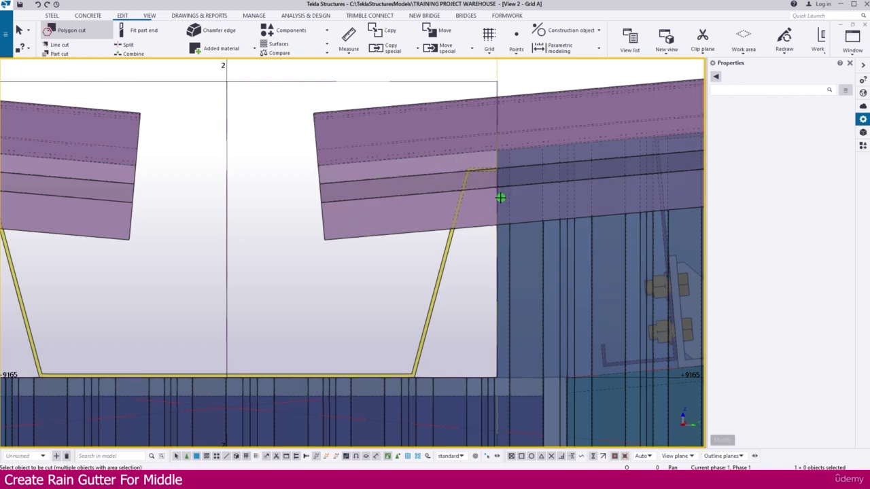
Begin a new polygon cut on the right purple sheet, first corner beyond its edge
scroll(487, 218, up, 2)
key(Escape)
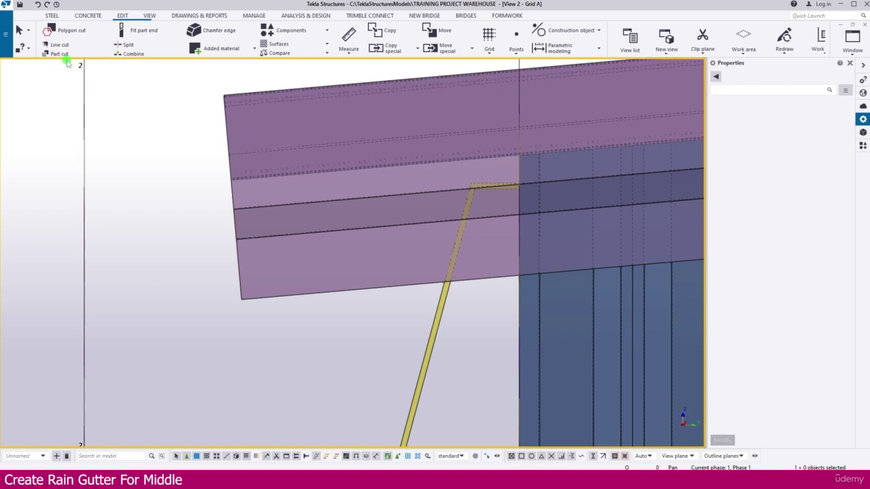
click(78, 34)
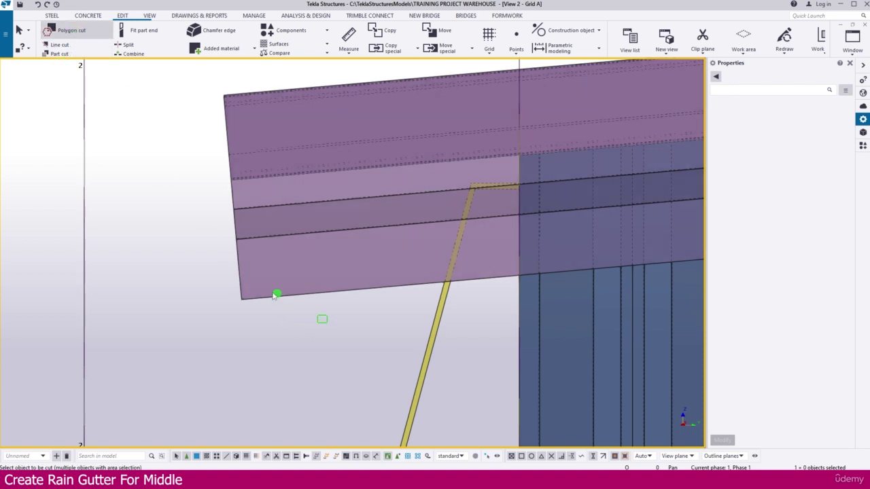
click(244, 275)
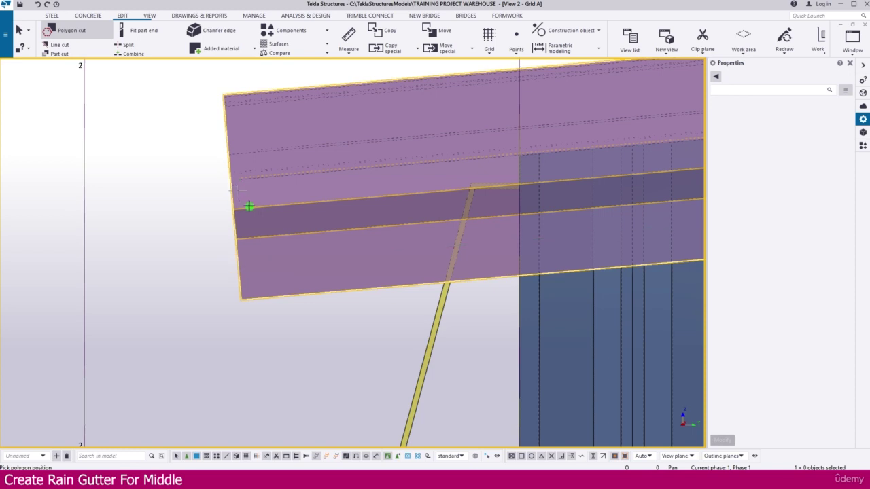
scroll(248, 206, up, 2)
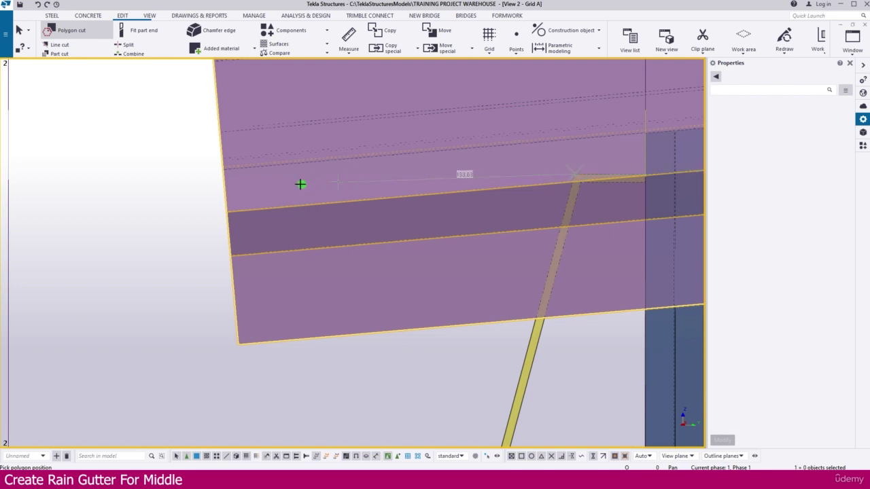
click(196, 176)
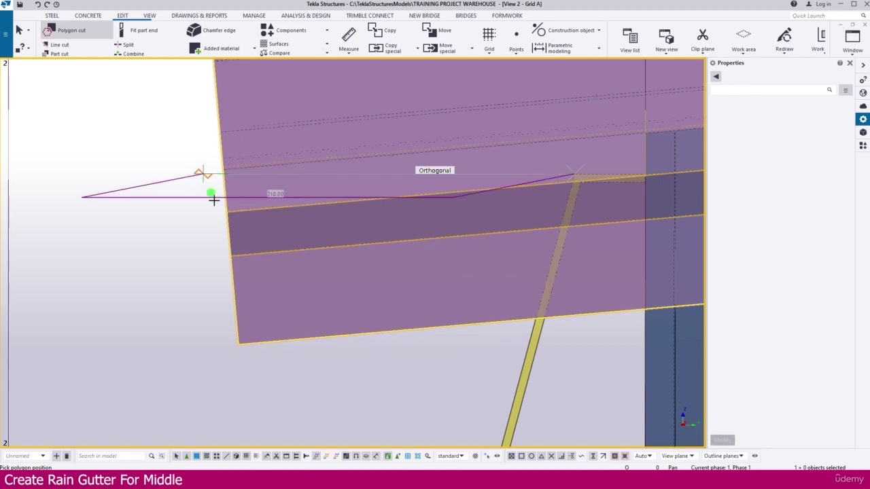
Finish the cut outline with perpendicular bottom-line corners and a roof-edge corner, then apply it
scroll(219, 225, down, 4)
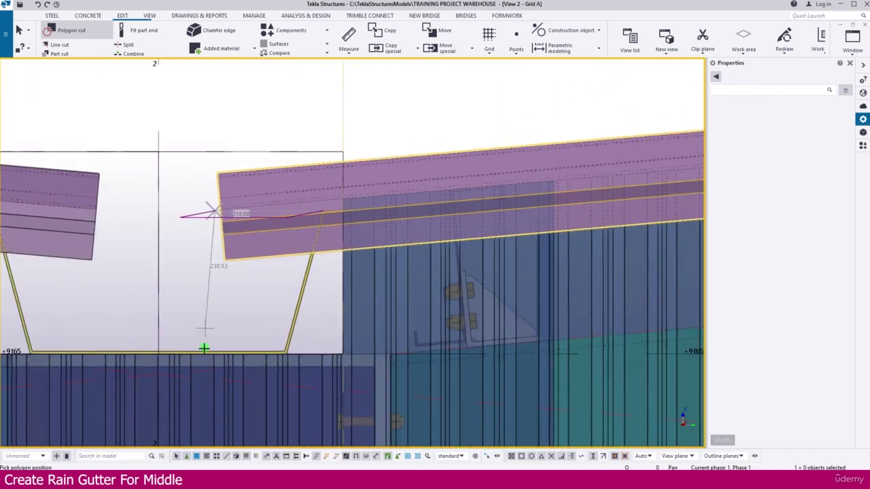
scroll(216, 356, up, 2)
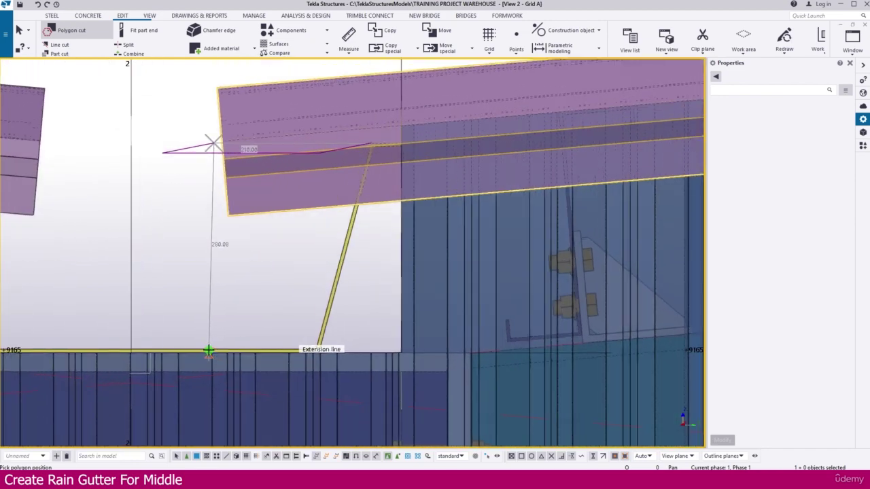
right_click(204, 353)
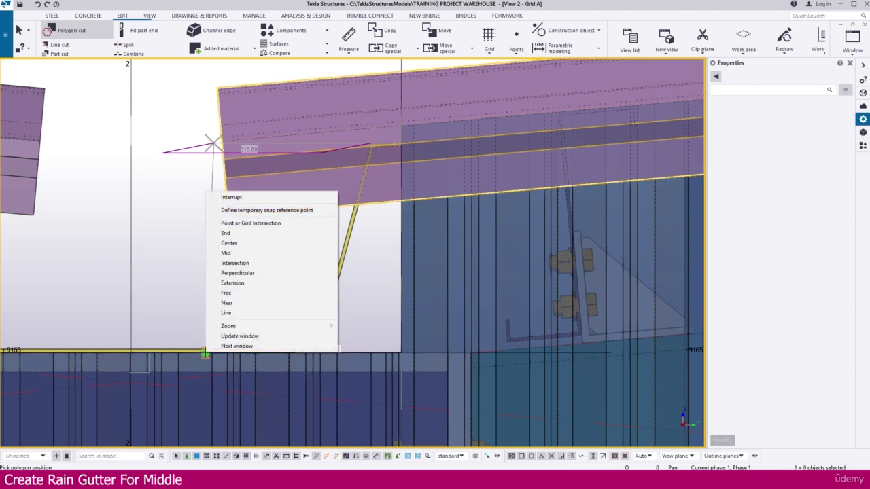
click(238, 274)
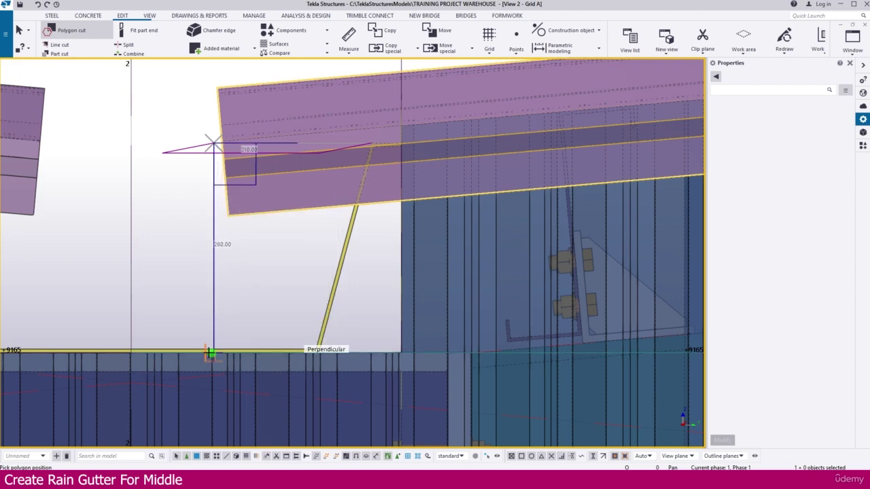
click(206, 353)
scroll(386, 353, up, 2)
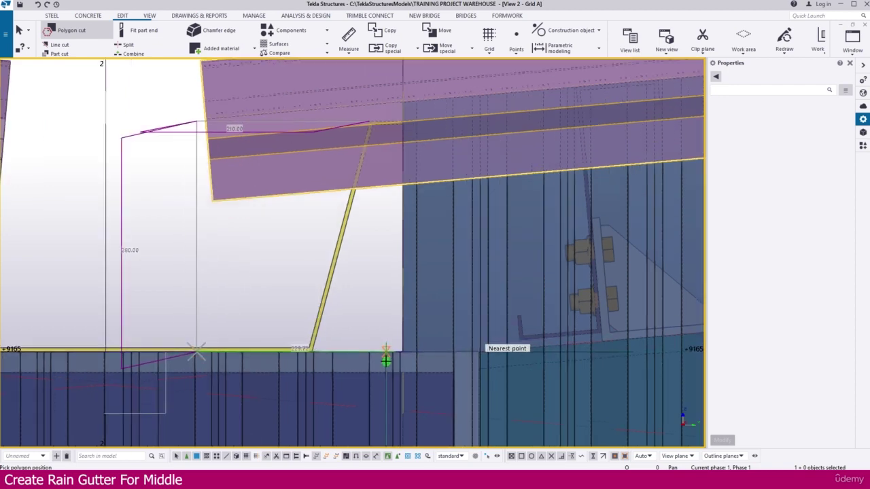
scroll(309, 350, up, 2)
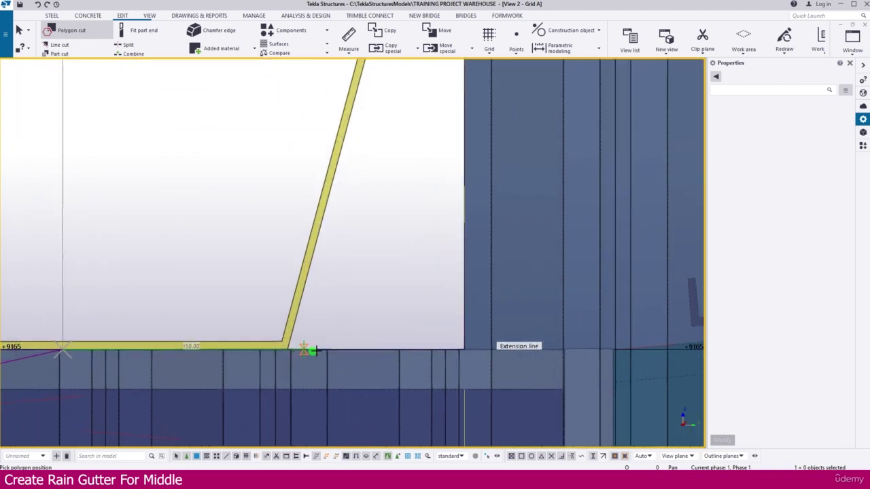
click(462, 350)
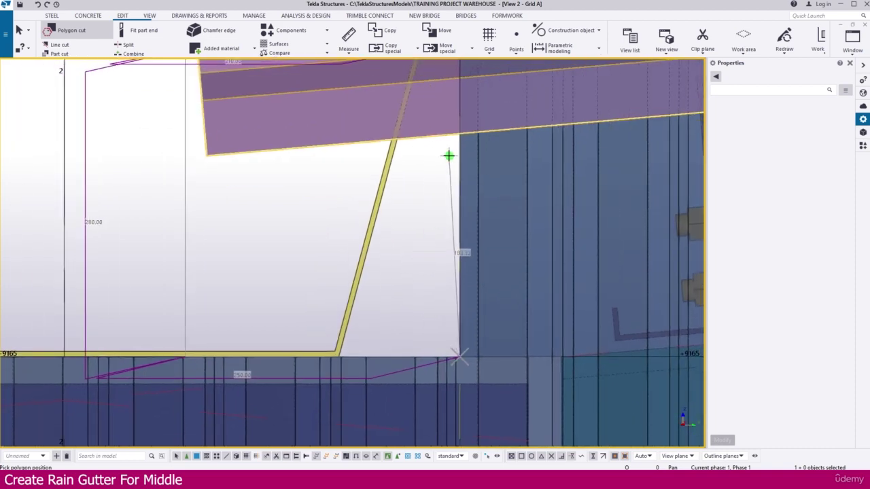
scroll(456, 66, up, 2)
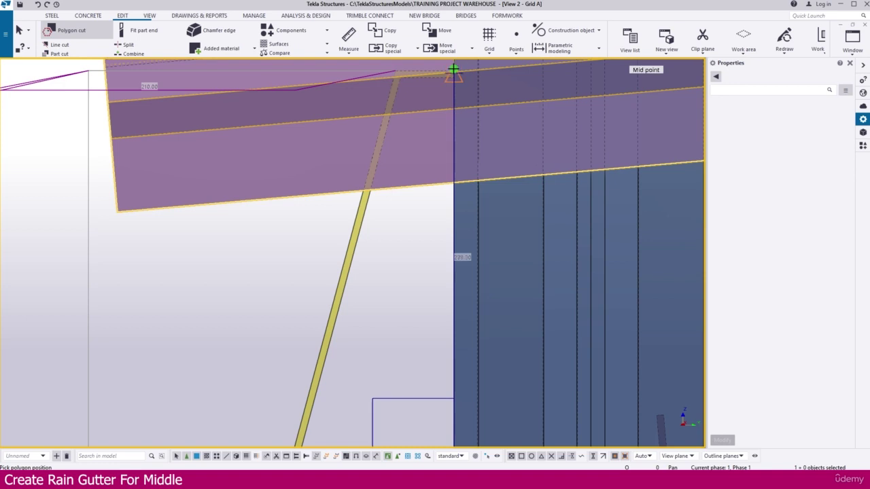
click(454, 68)
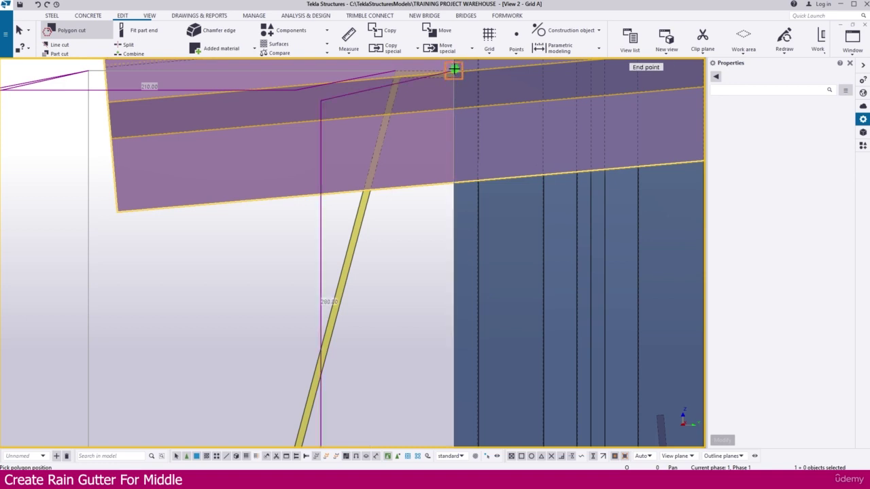
middle_click(432, 178)
scroll(431, 179, down, 5)
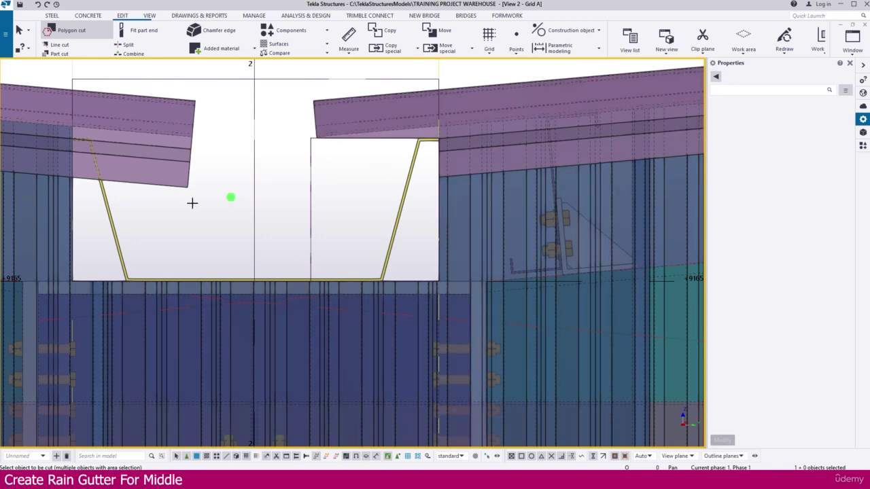
Select the new right-side cut and set the work plane parallel to the view plane
middle_drag(206, 208, 304, 236)
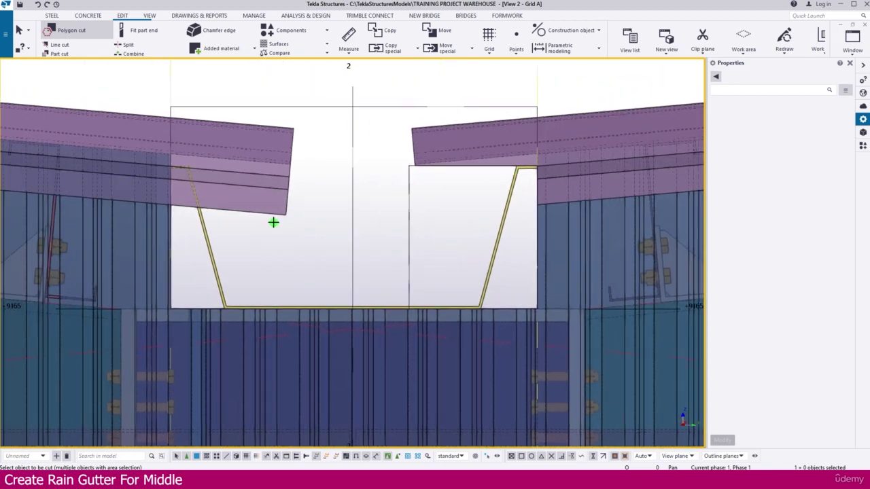
click(175, 174)
click(398, 205)
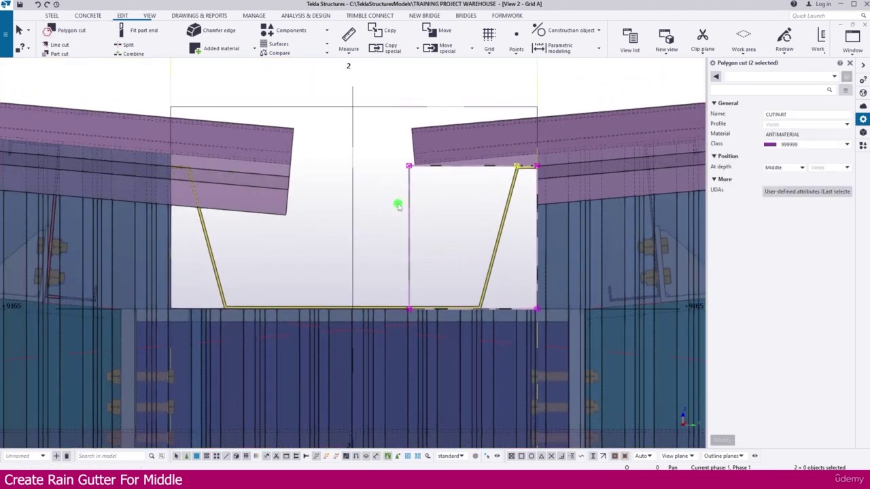
right_click(397, 204)
mouse_move(422, 232)
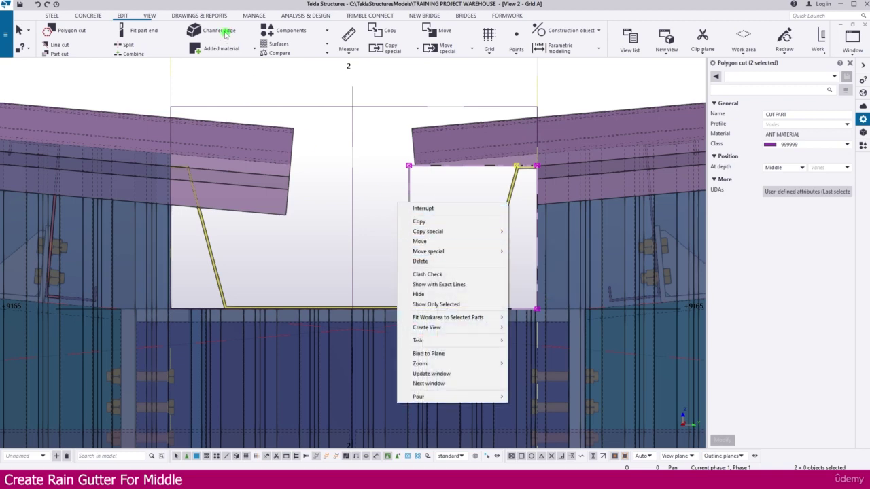
click(149, 15)
click(254, 54)
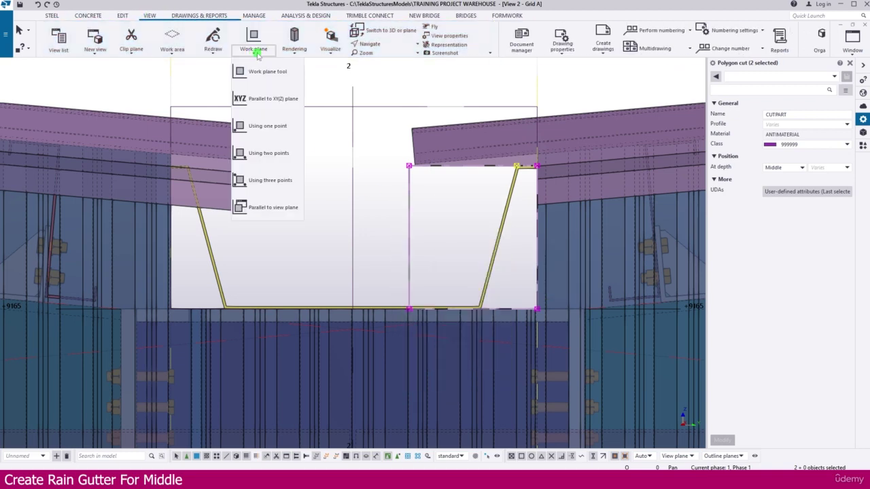
click(280, 203)
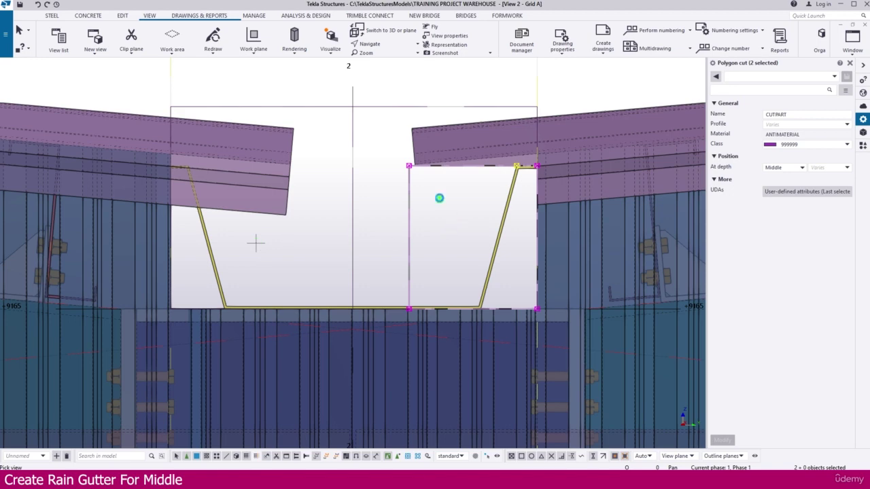
Mirror-copy the selected cuts across grid line 2
right_click(427, 193)
mouse_move(468, 221)
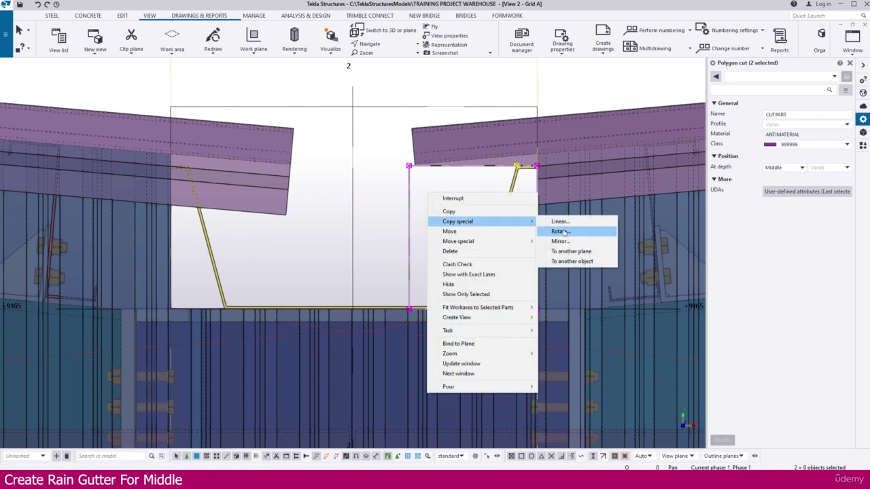
click(559, 242)
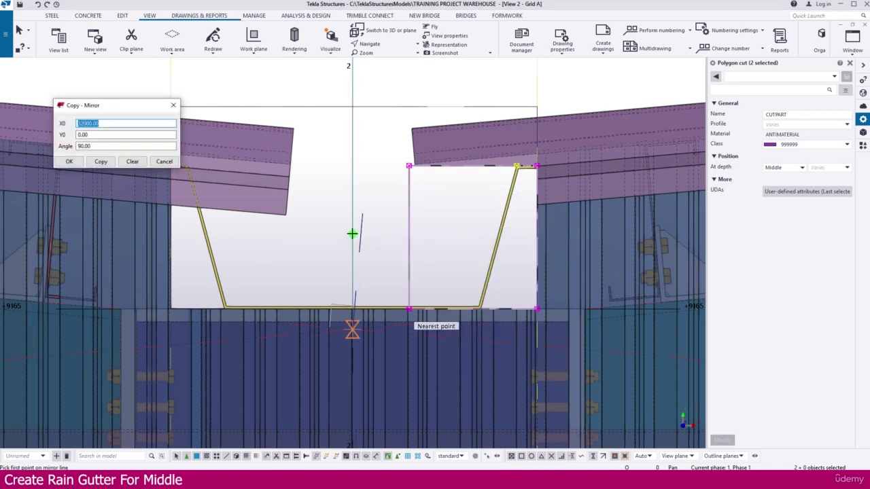
scroll(349, 127, up, 5)
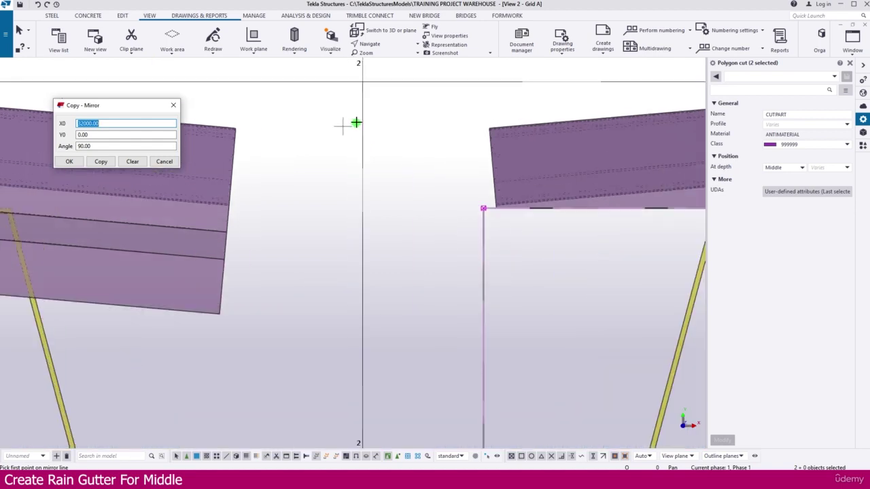
click(361, 120)
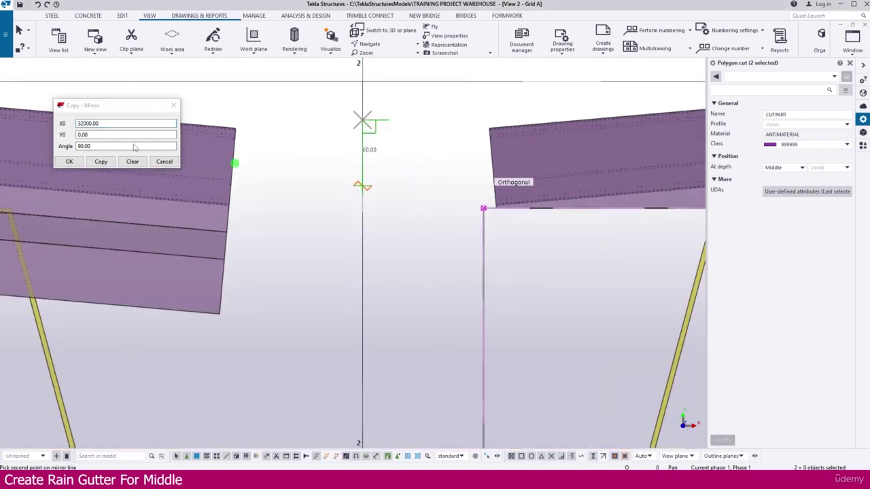
click(100, 162)
scroll(352, 266, down, 5)
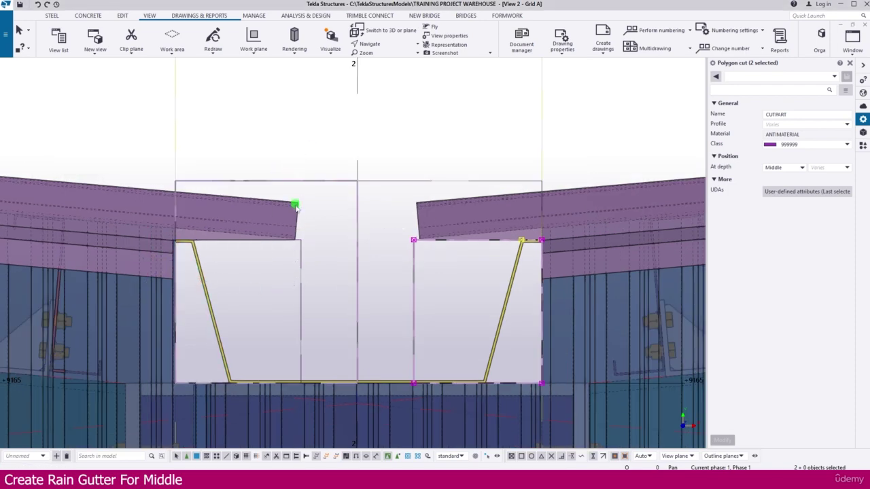
key(ctrl+Tab)
key(ctrl+Tab)
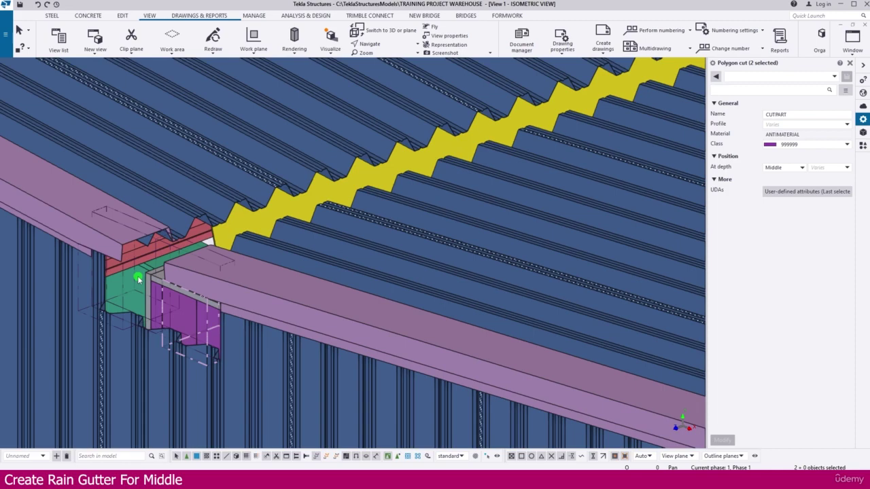
Give the yellow RAIN GUTTER a start Dx end offset of -1000 mm
middle_drag(138, 278, 564, 299)
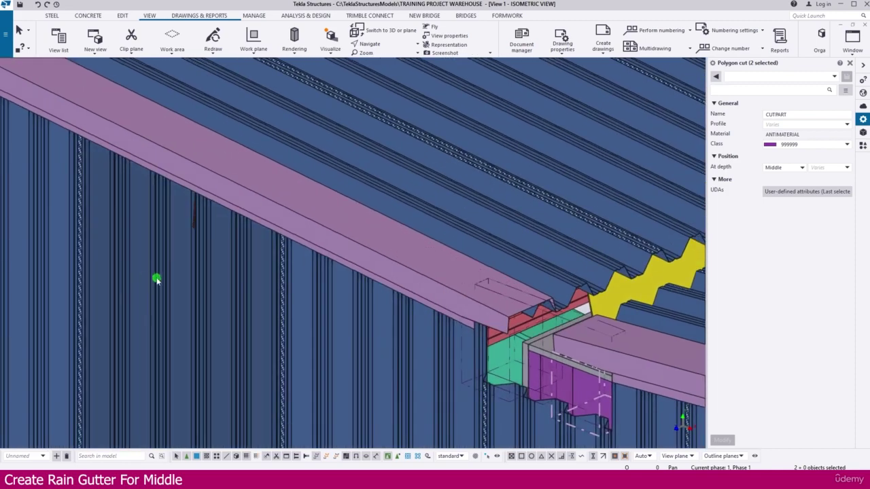
scroll(564, 299, up, 5)
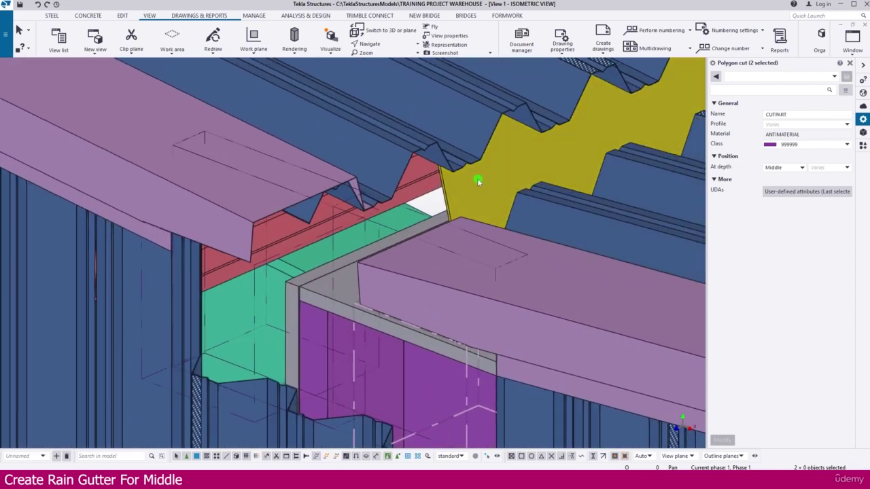
click(476, 181)
scroll(472, 182, down, 3)
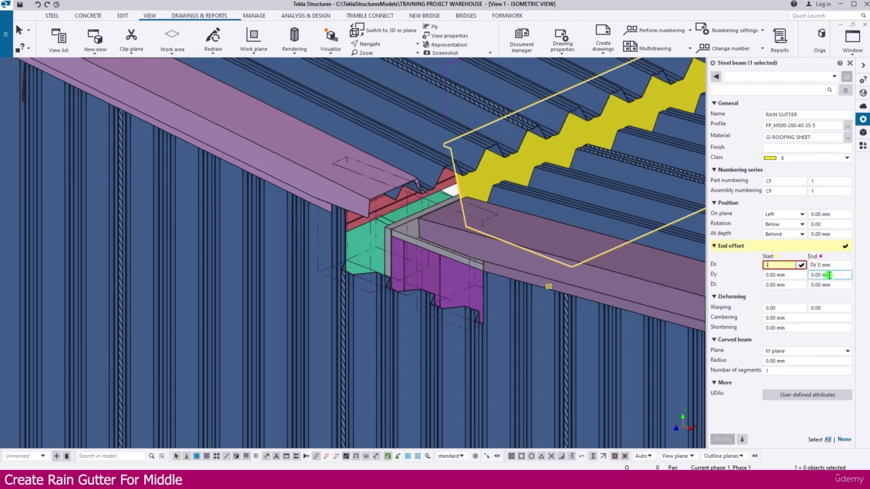
key(Return)
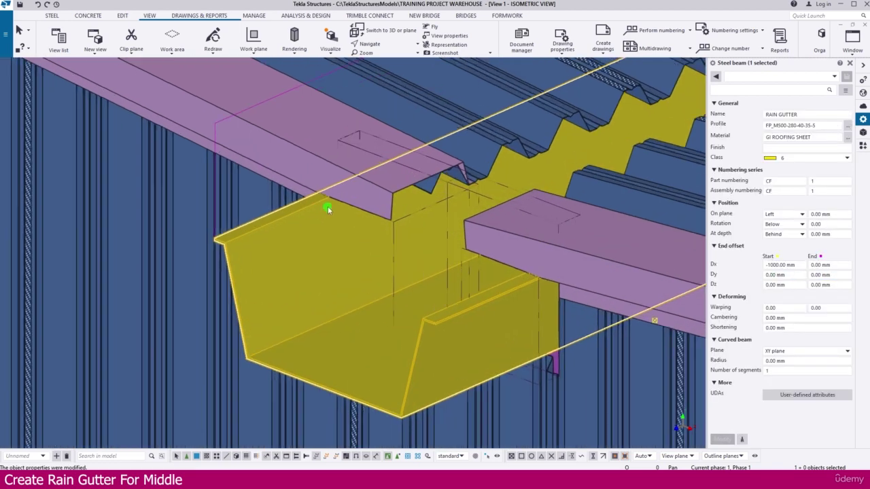
scroll(326, 204, up, 3)
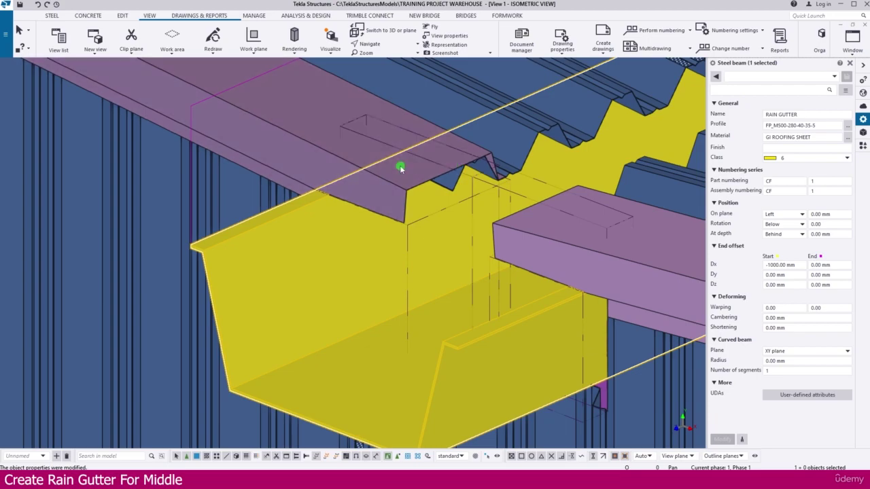
scroll(458, 265, down, 4)
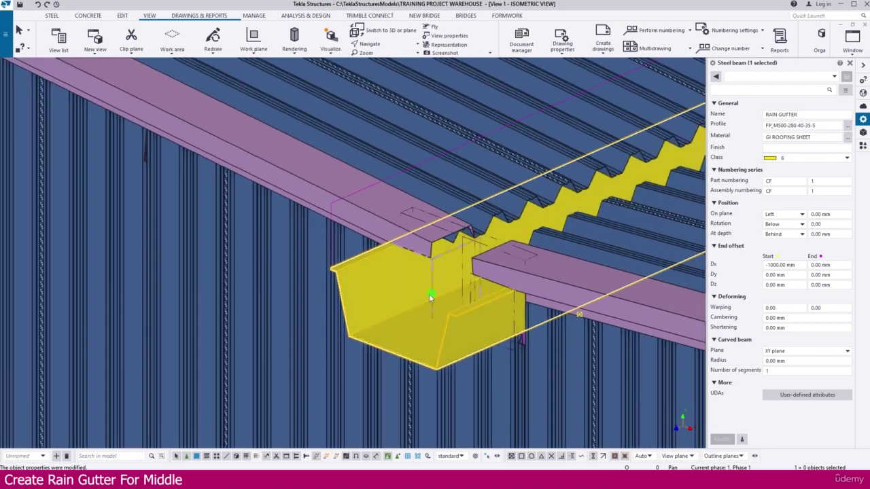
scroll(320, 286, down, 2)
scroll(319, 286, down, 8)
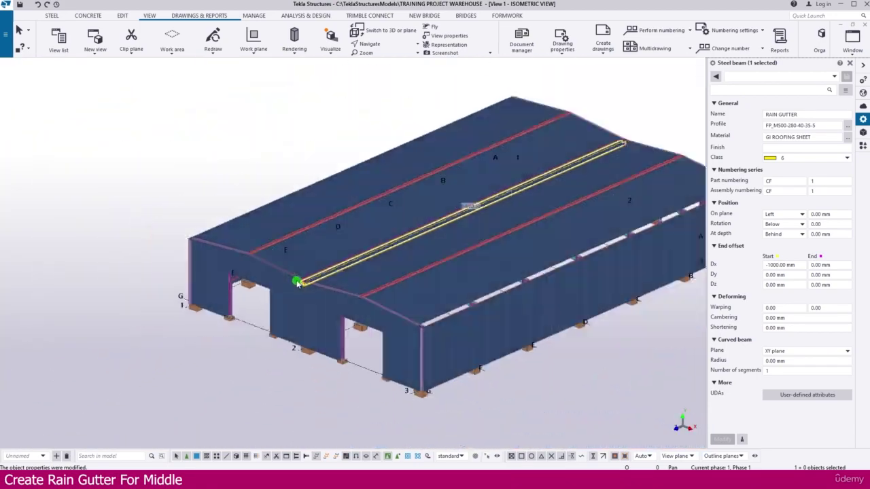
At the far gable, set the RAIN GUTTER's end Dx offset to 1000 mm
scroll(534, 157, up, 5)
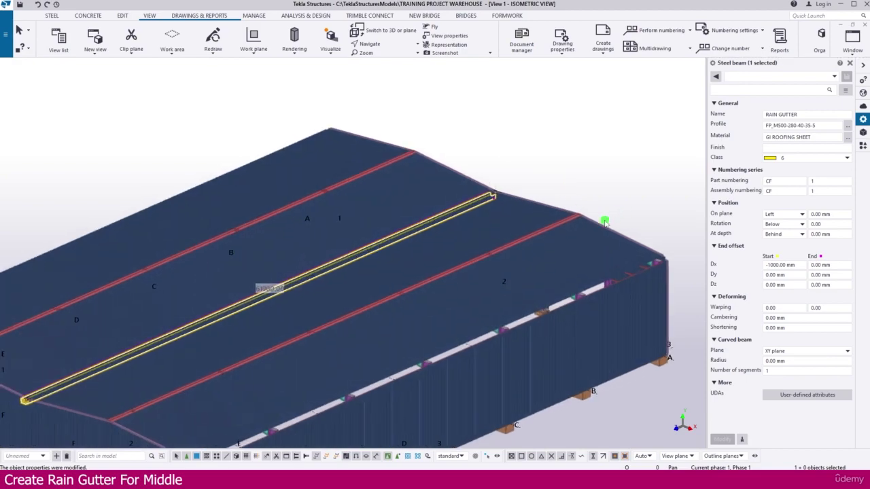
scroll(480, 187, down, 3)
scroll(481, 186, down, 3)
ctrl+middle_drag(476, 229, 480, 266)
scroll(480, 266, up, 3)
scroll(481, 266, up, 8)
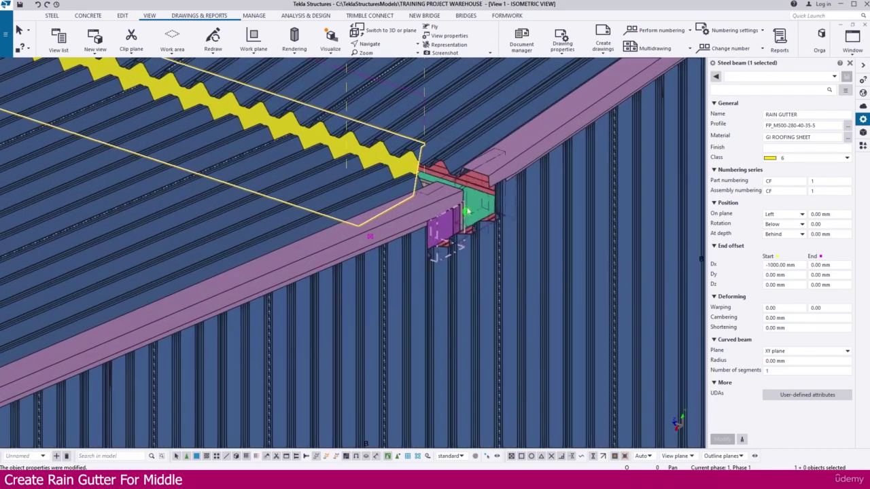
click(793, 234)
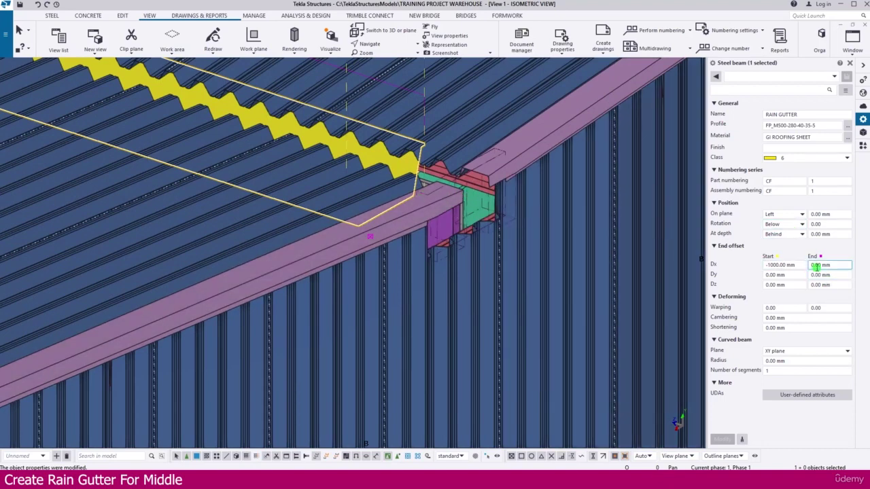
text(1000)
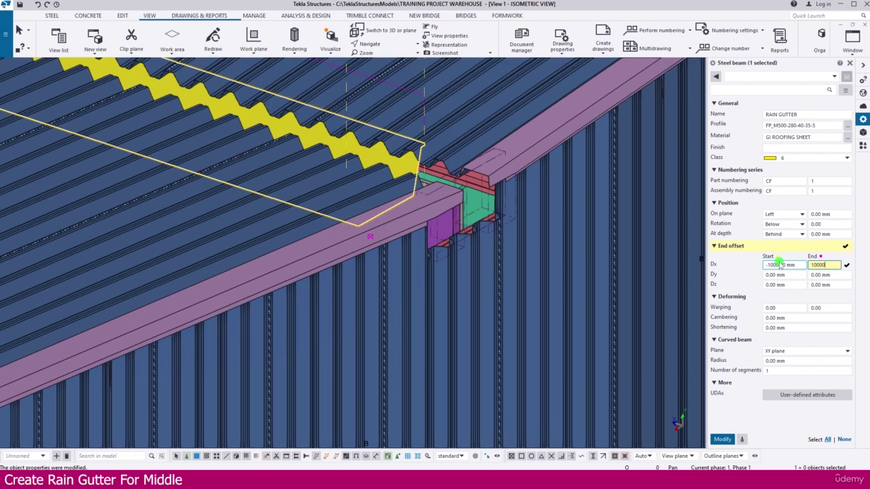
key(Return)
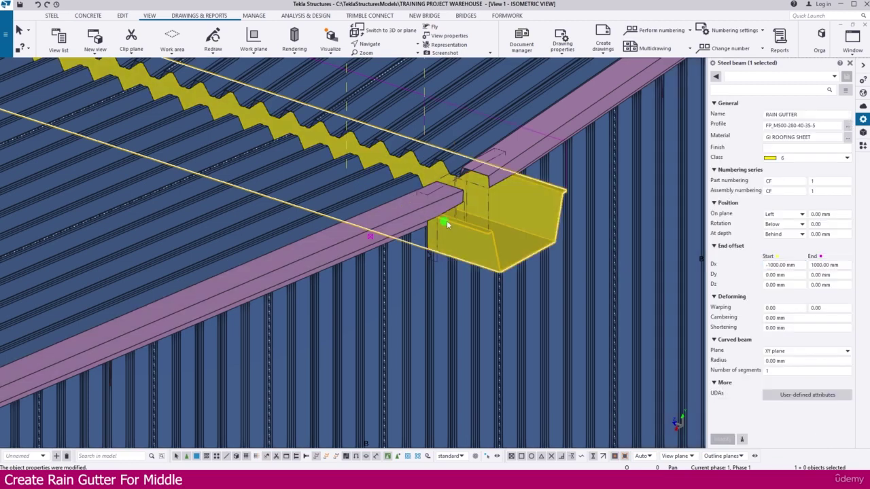
scroll(382, 190, down, 3)
scroll(382, 190, down, 4)
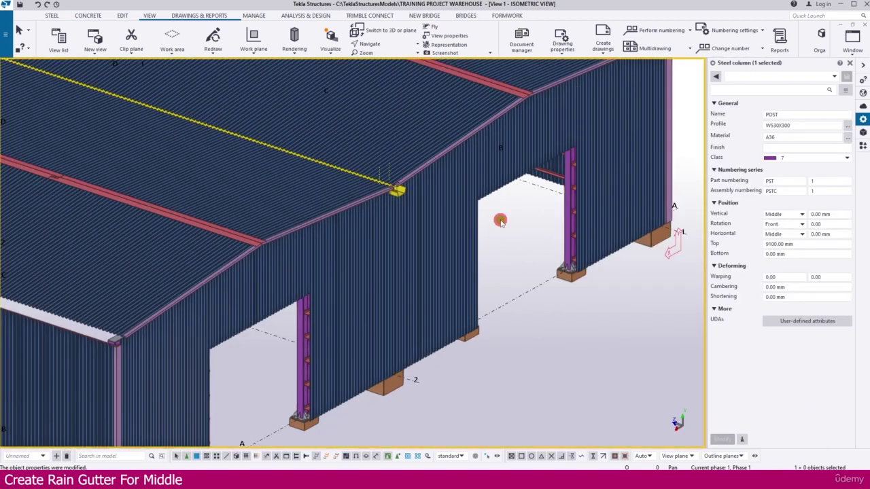
right_click(501, 220)
click(544, 271)
scroll(443, 251, up, 5)
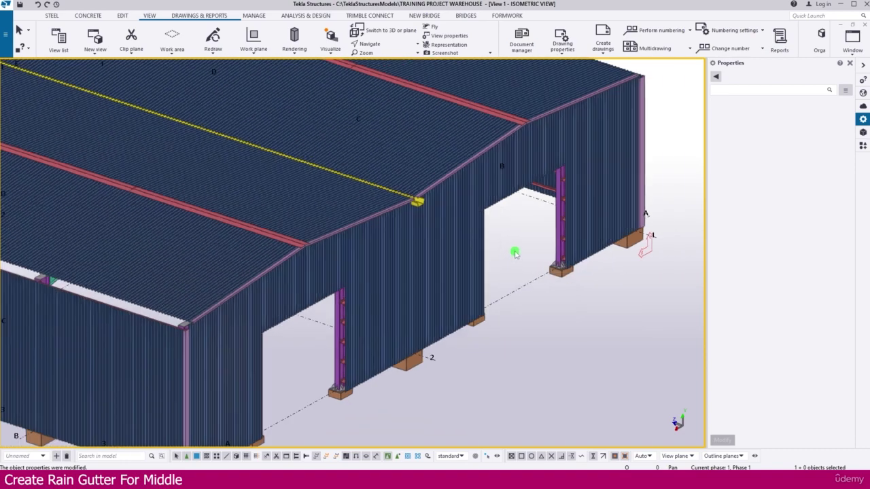
ctrl+middle_drag(441, 250, 513, 234)
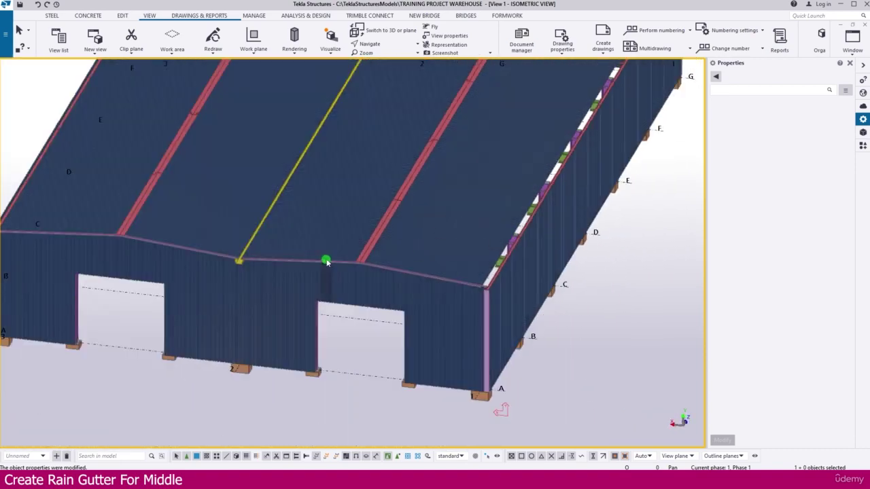
scroll(326, 262, up, 6)
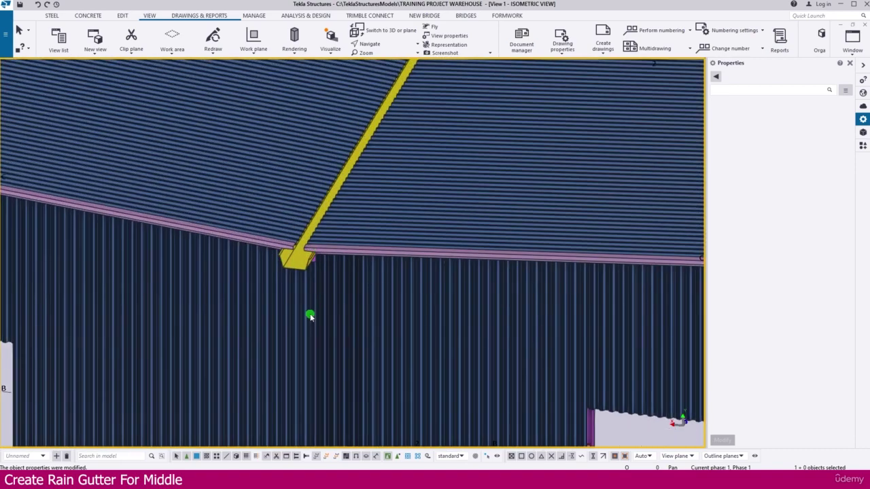
scroll(280, 264, up, 3)
scroll(282, 264, down, 3)
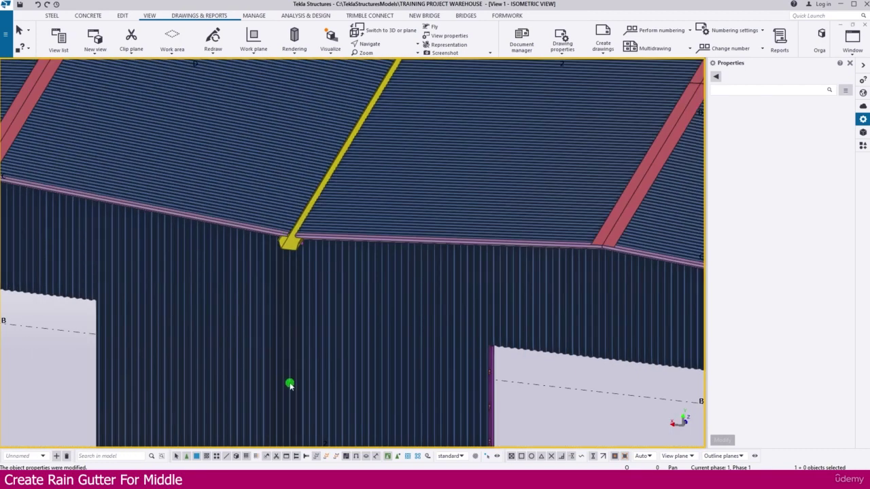
scroll(287, 244, down, 5)
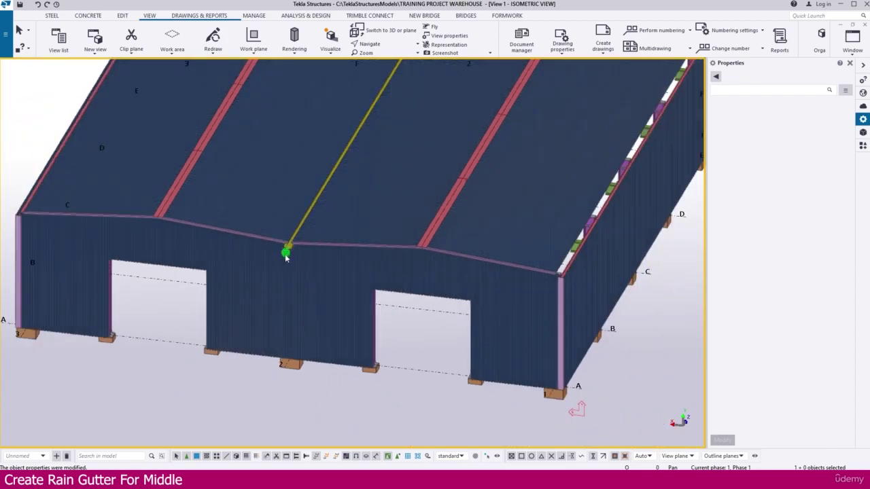
ctrl+middle_drag(308, 268, 300, 270)
scroll(238, 247, up, 10)
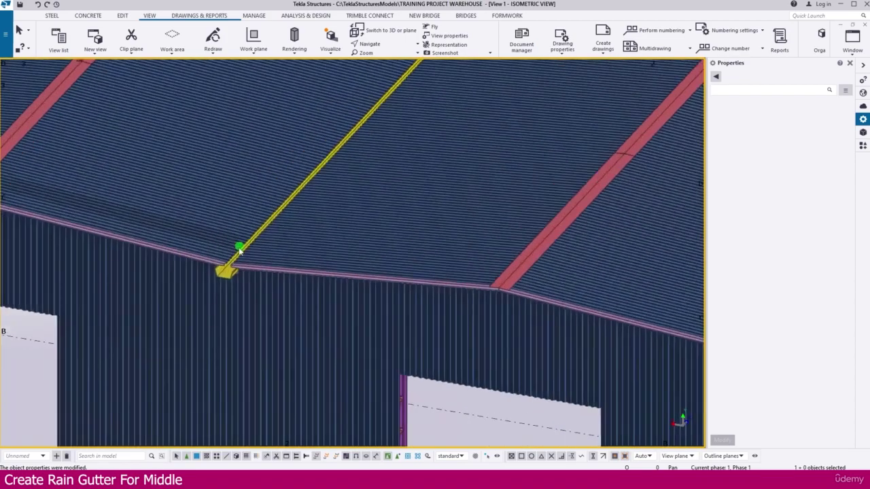